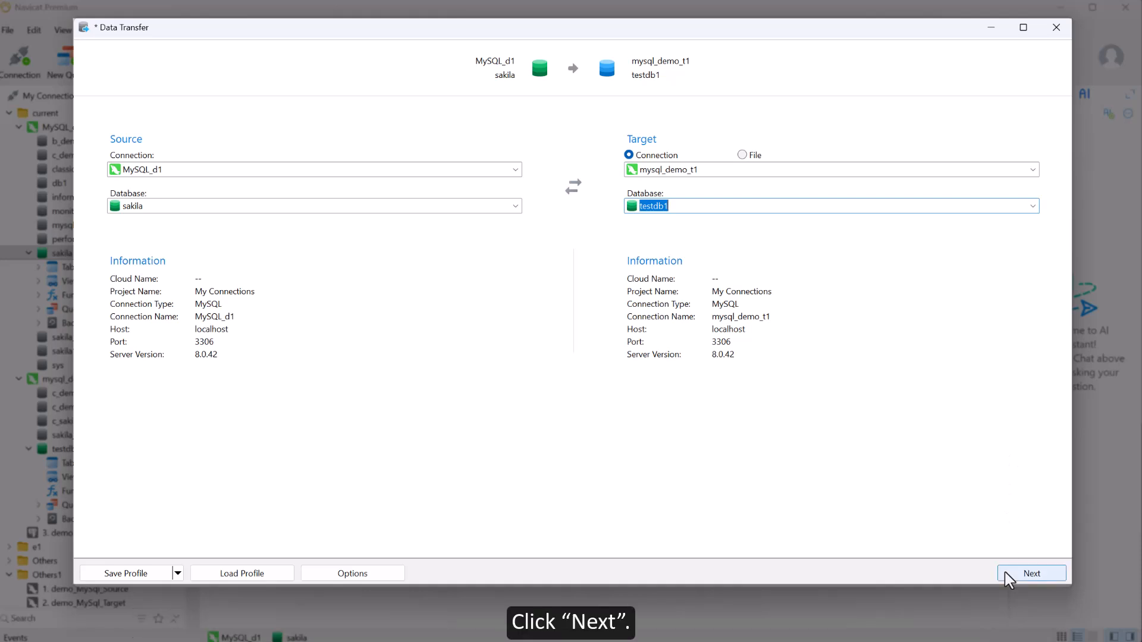
Accept the sakila to testdb1 transfer pair and select all of the source's database objects for transfer
left_click(1006, 573)
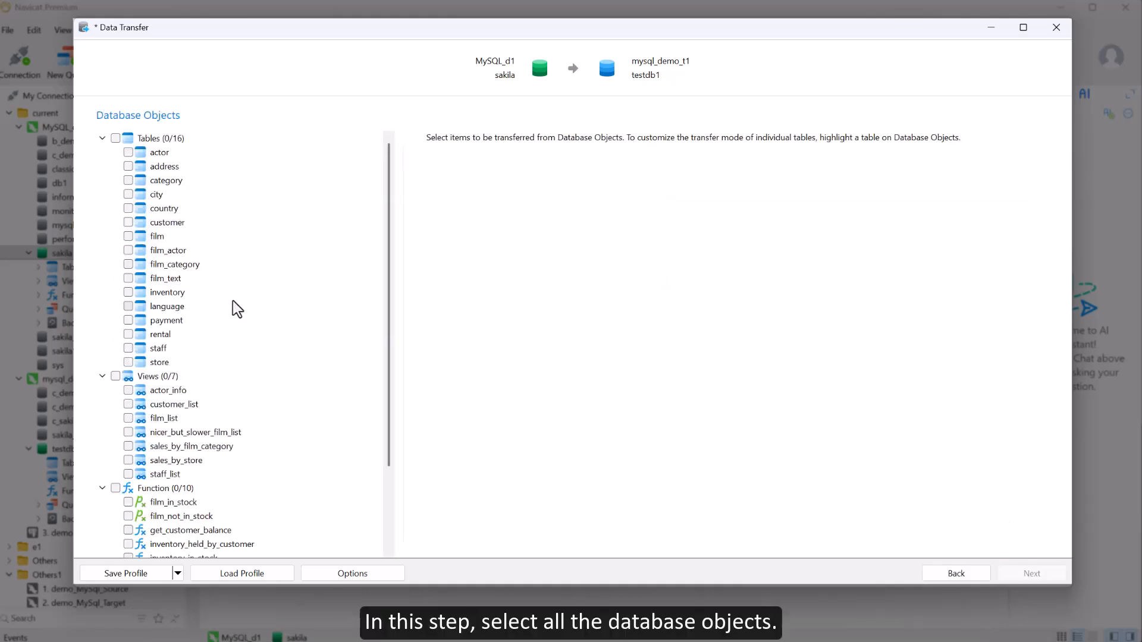
right_click(233, 301)
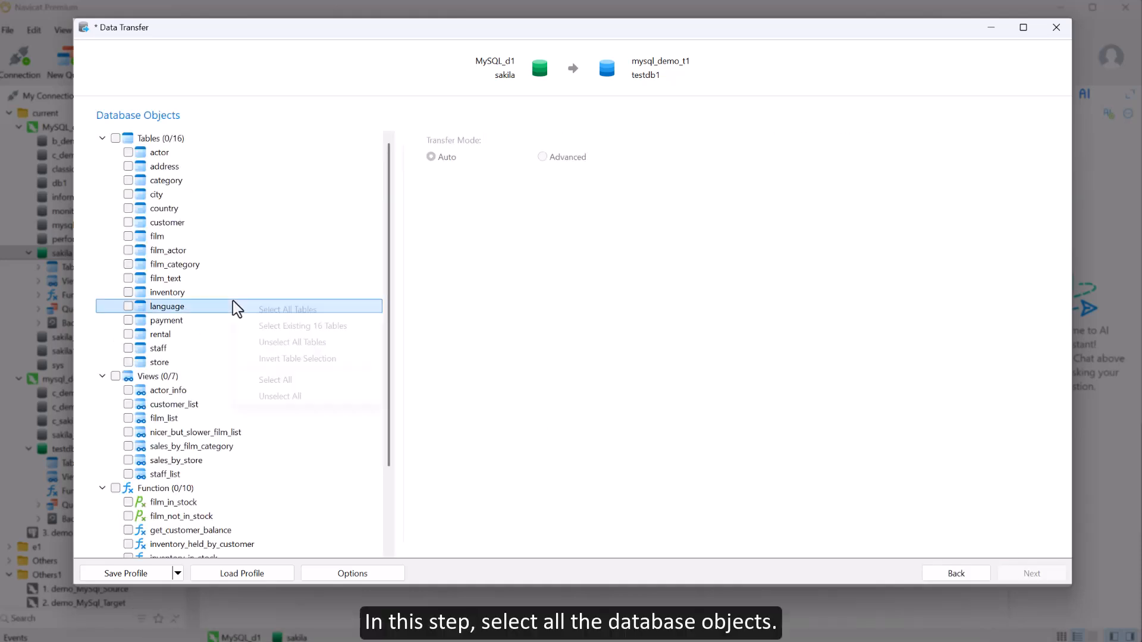
left_click(256, 380)
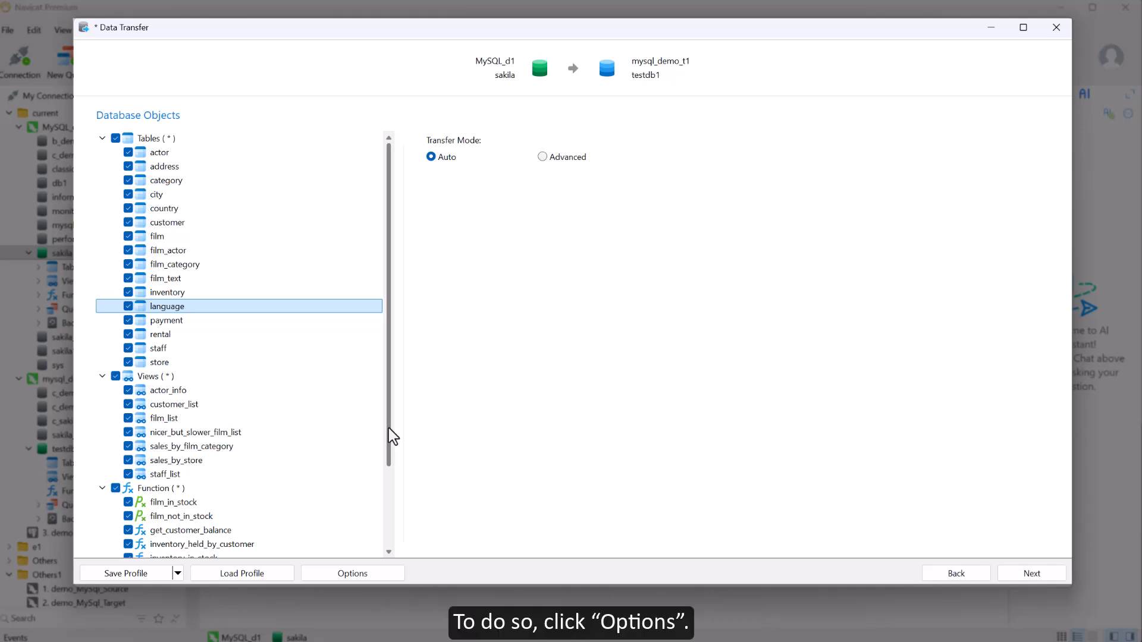
Enable Continue on error in the transfer options and start the transfer from sakila to testdb1
left_click(333, 574)
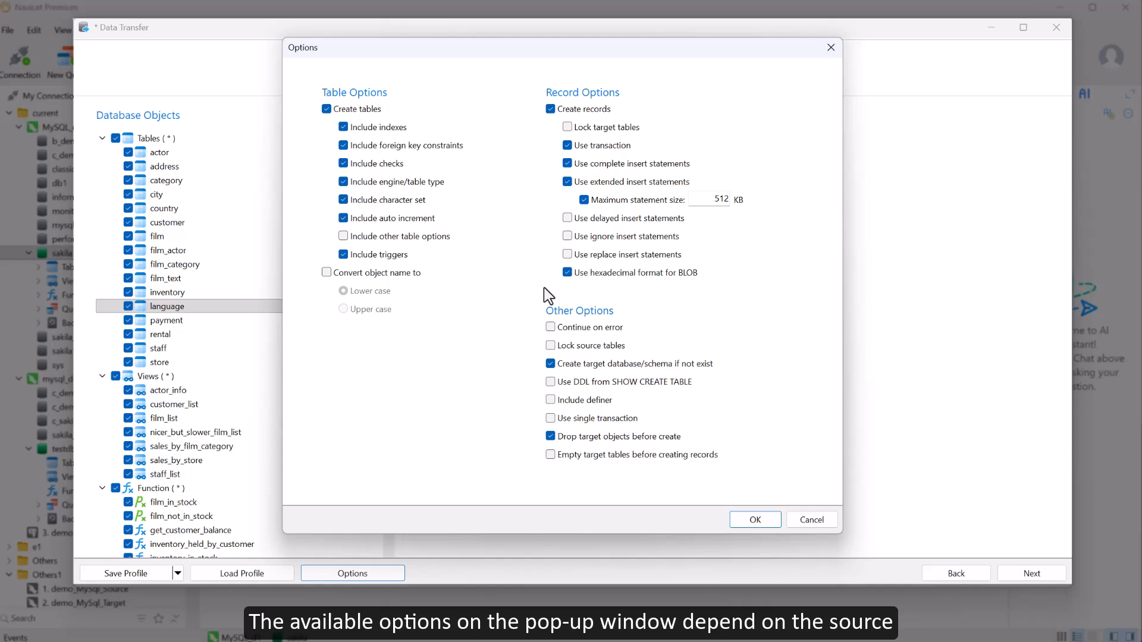
left_click(550, 328)
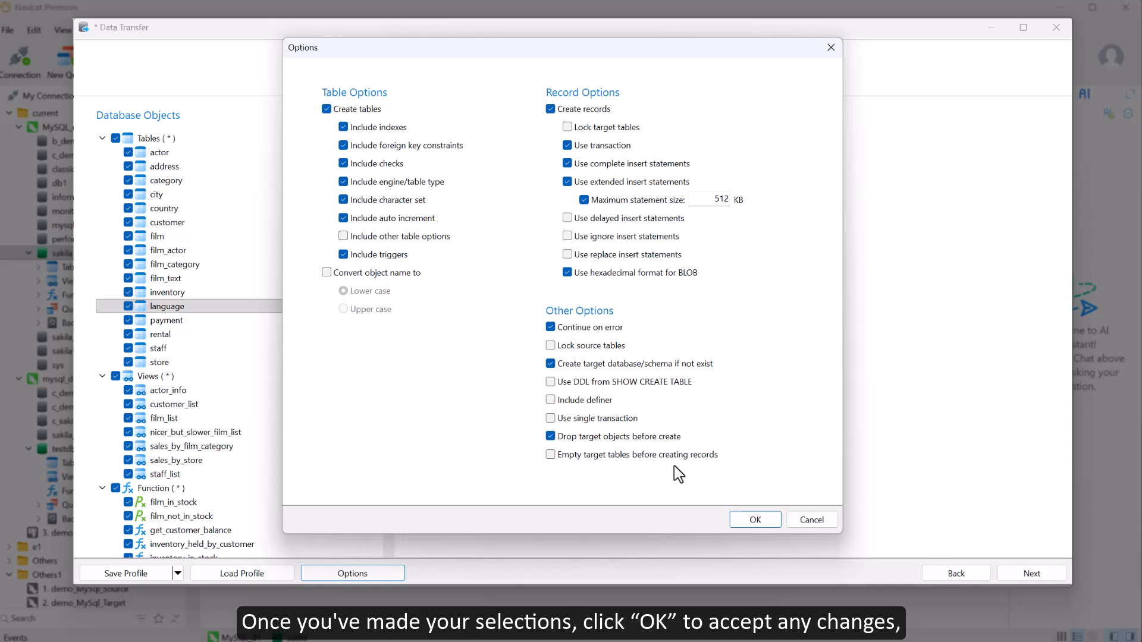
left_click(740, 518)
left_click(1016, 574)
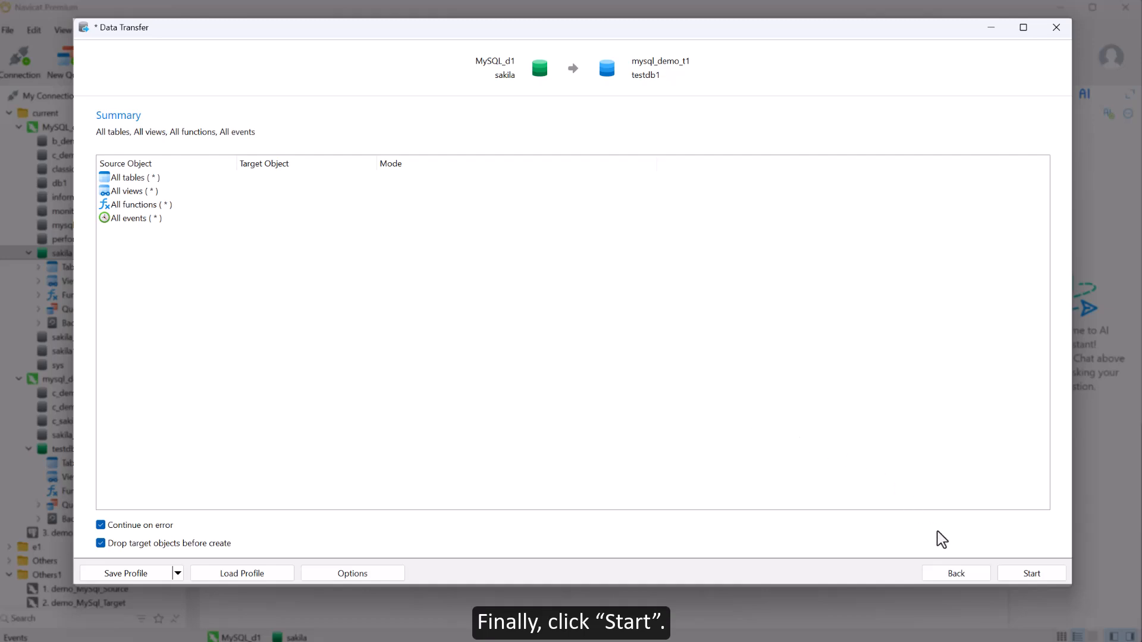
left_click(1005, 573)
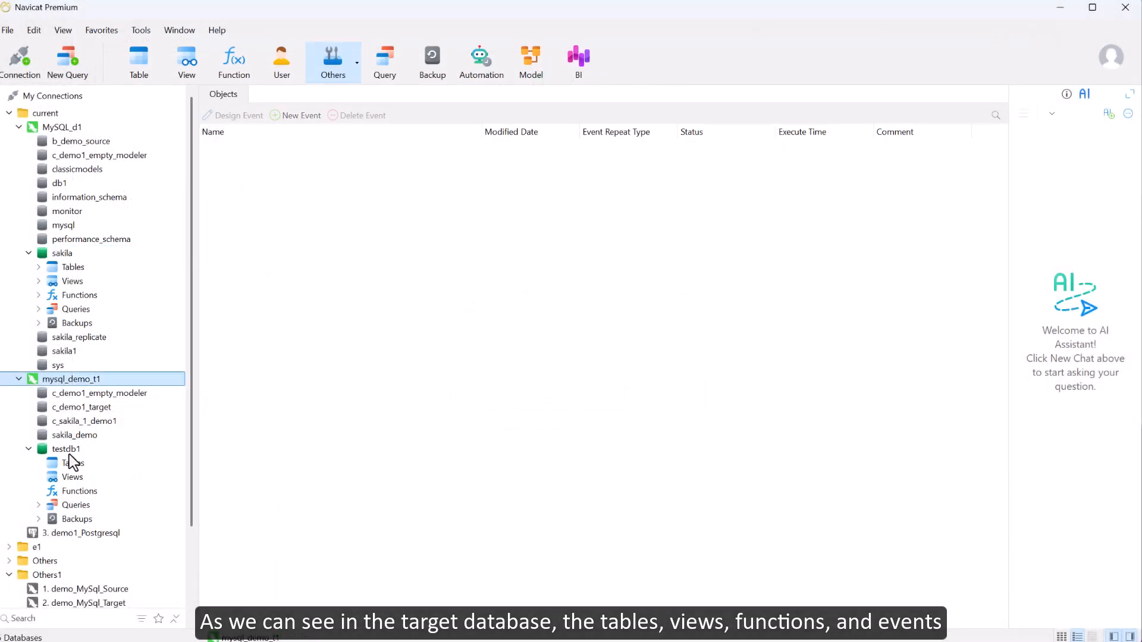
Examine the transferred tables, views, functions and events in the testdb1 database
left_click(72, 453)
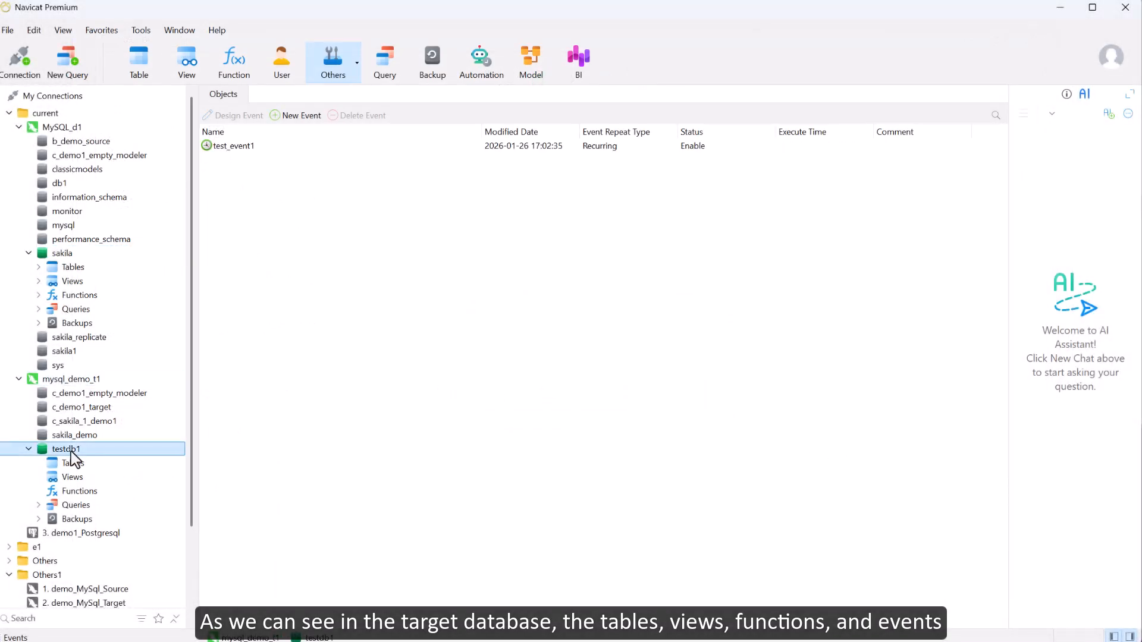
left_click(141, 70)
left_click(186, 75)
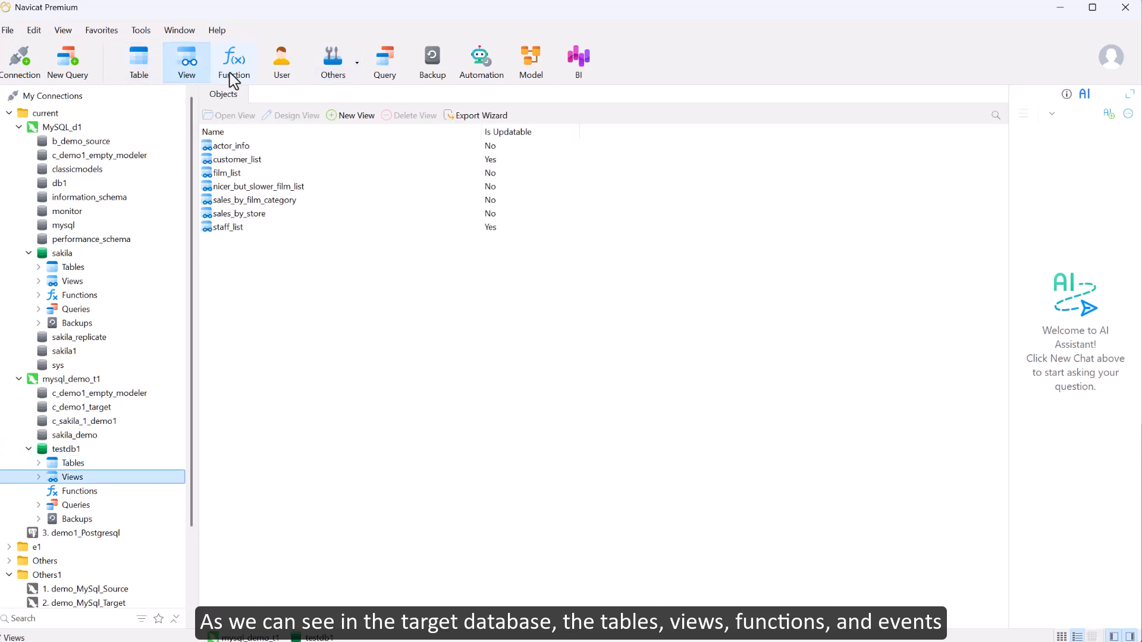
left_click(234, 76)
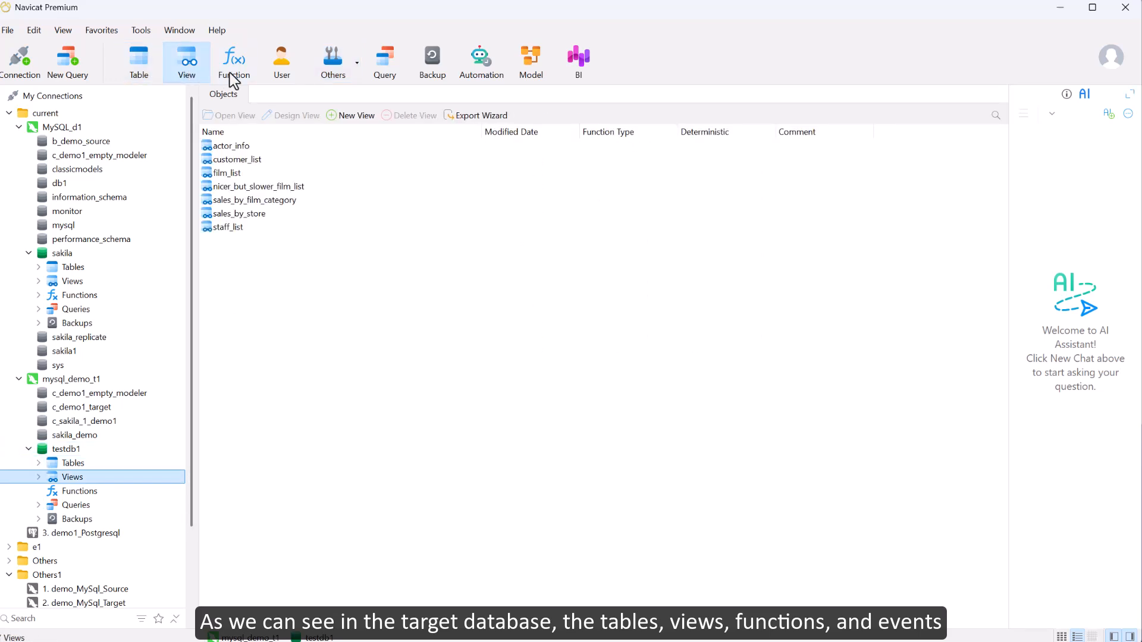
left_click(353, 77)
left_click(340, 107)
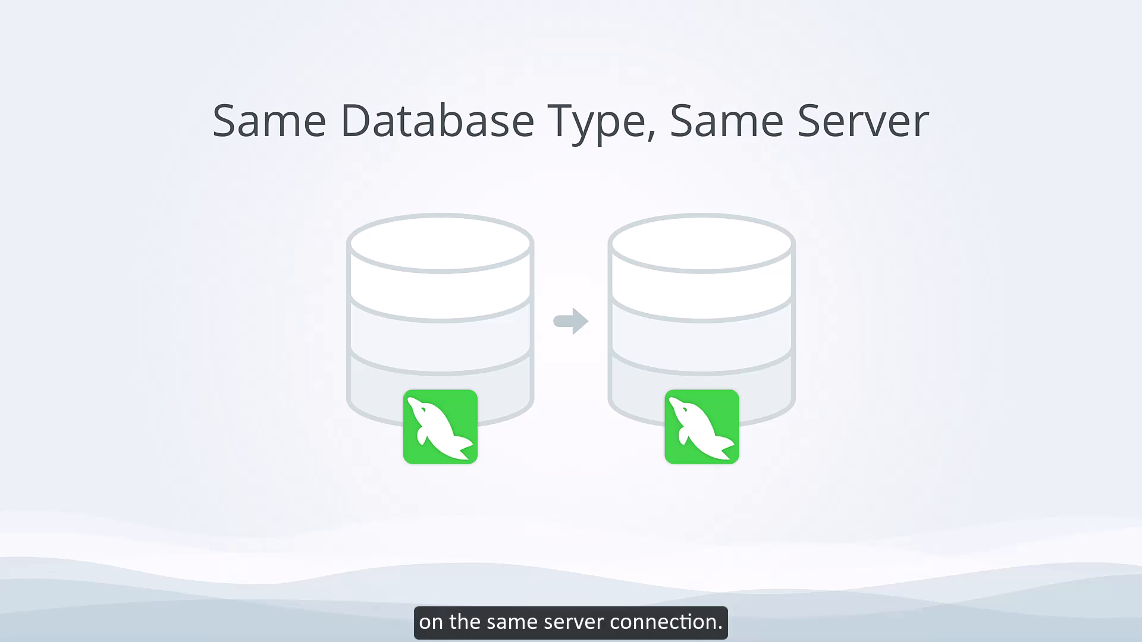
Begin a new data transfer with the MySQL_d1 connection and its sakila database as the source
left_click(309, 66)
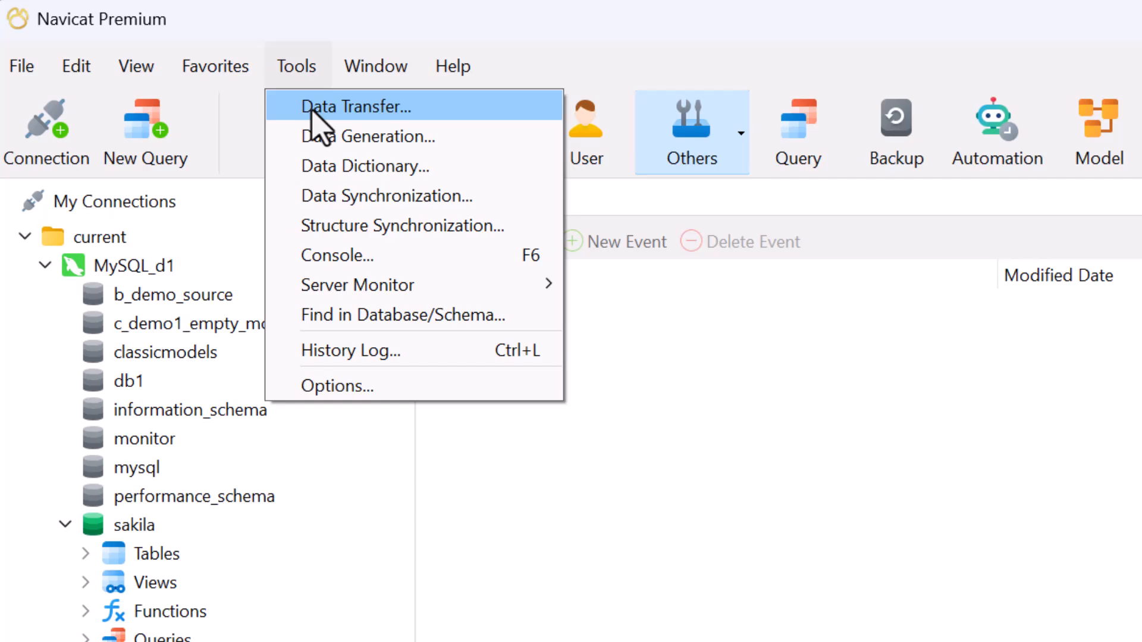
left_click(333, 107)
left_click(535, 176)
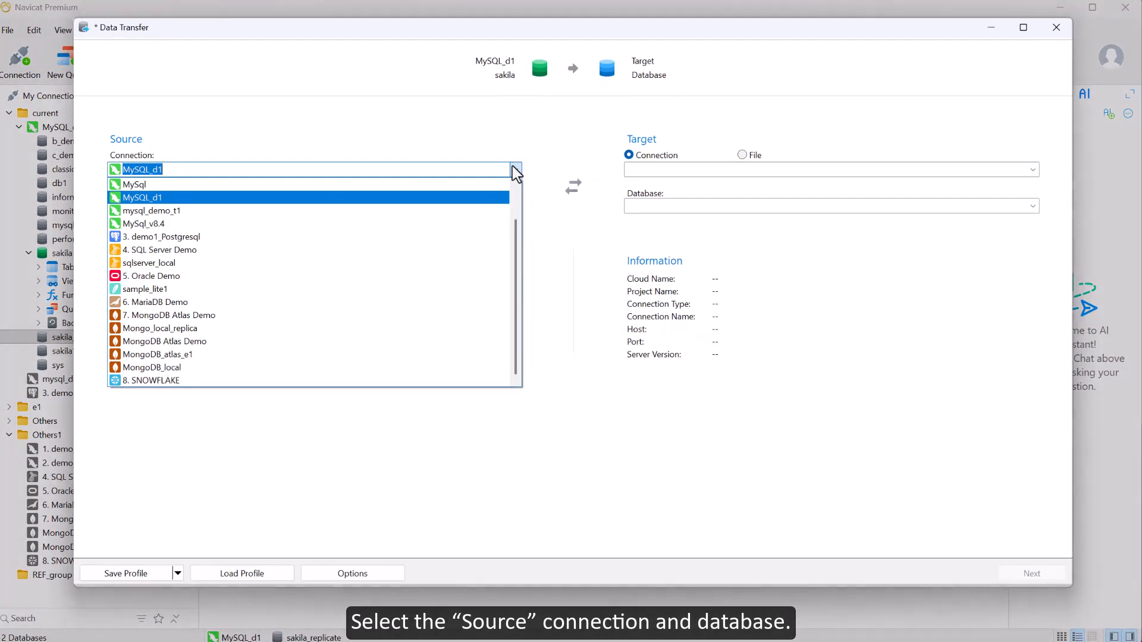
left_click(533, 177)
left_click(516, 207)
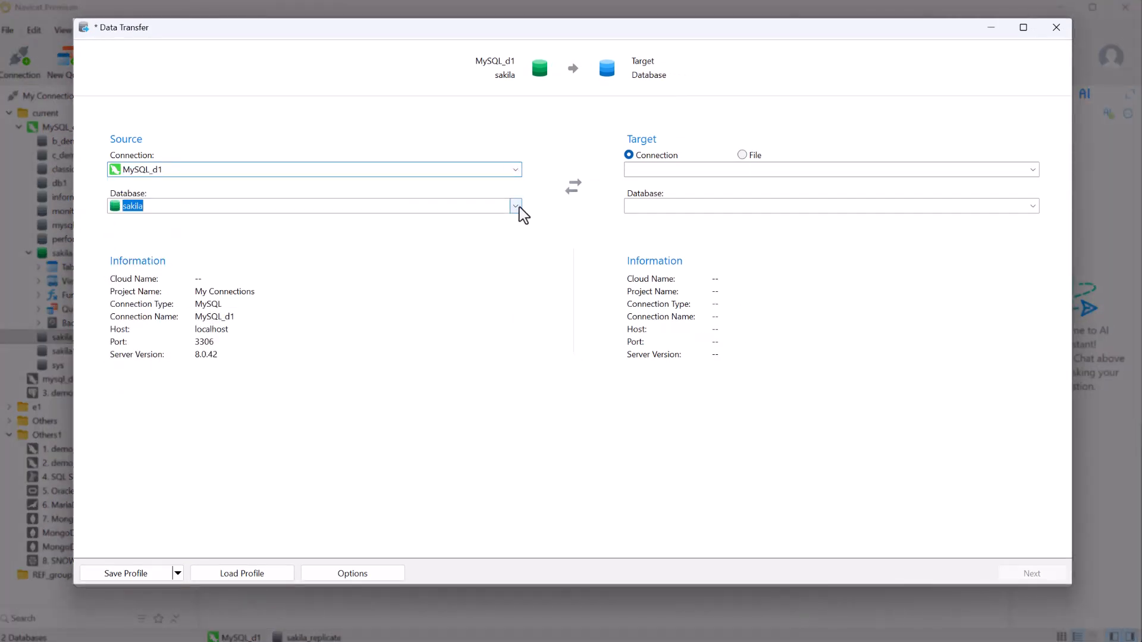
left_click(445, 284)
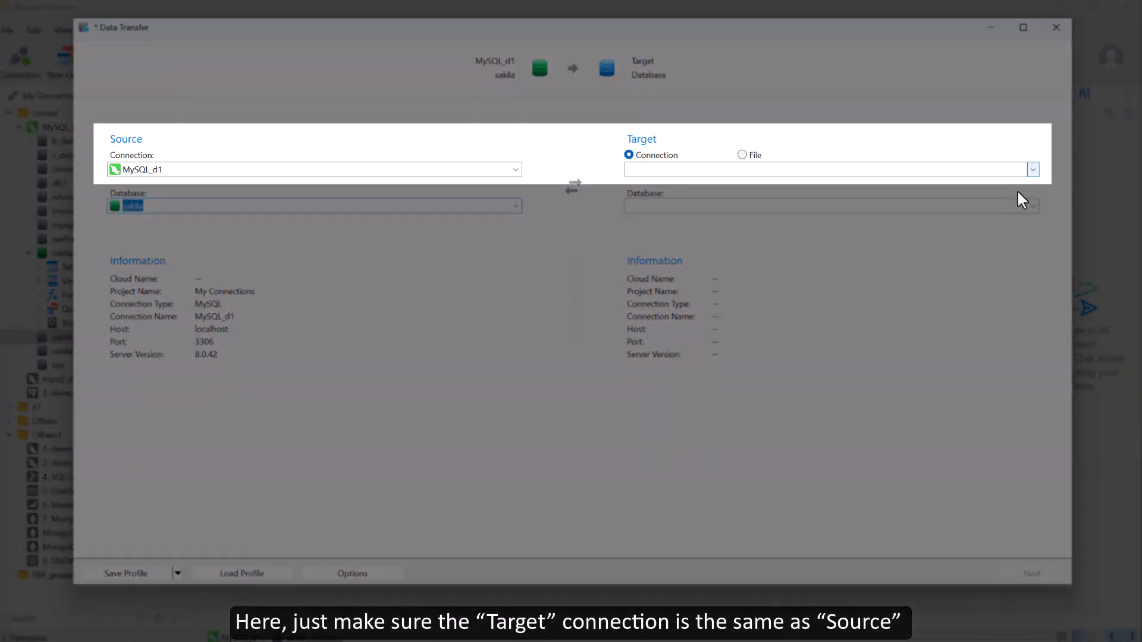
Set the transfer target to the MySQL_d1 connection and the sakila_replicate database
left_click(1031, 170)
left_click(979, 237)
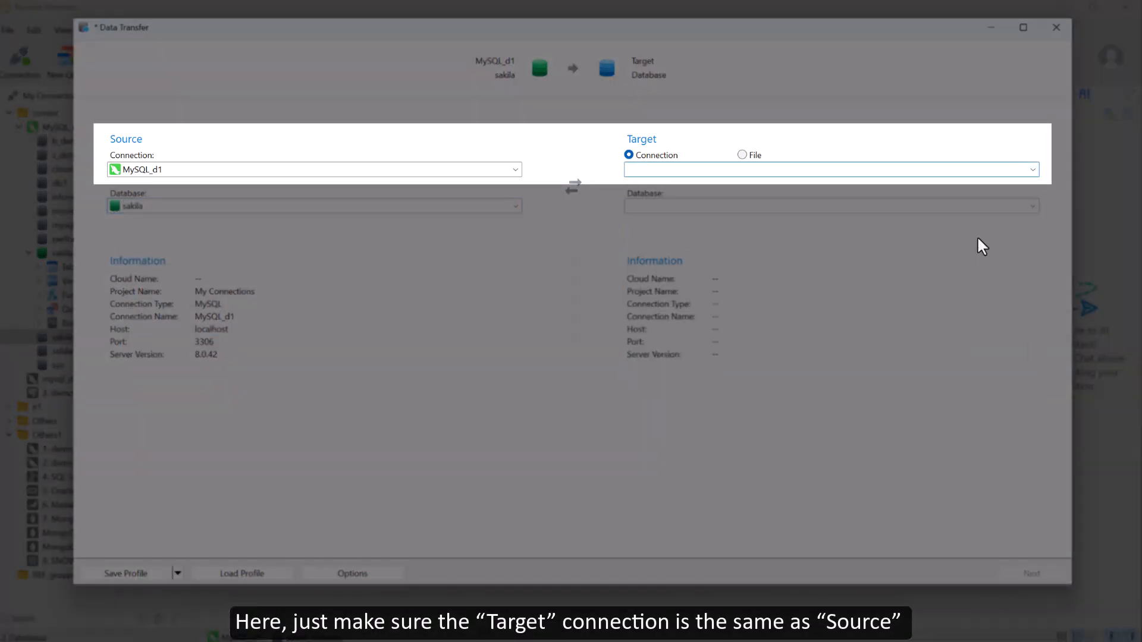
left_click(1034, 206)
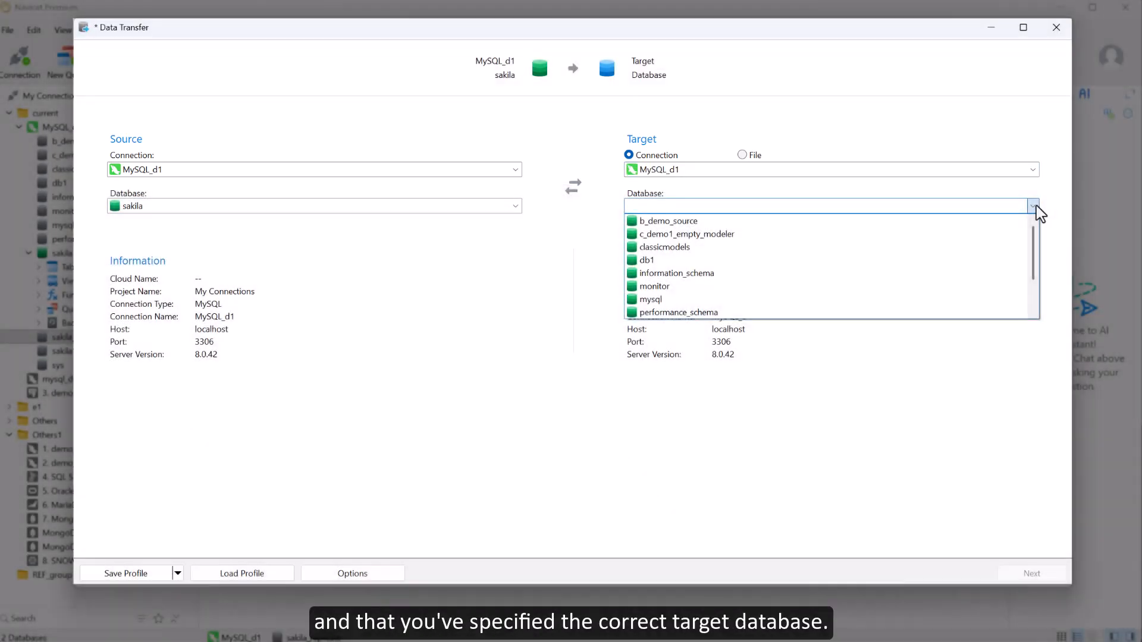
left_click_drag(1034, 235, 1034, 280)
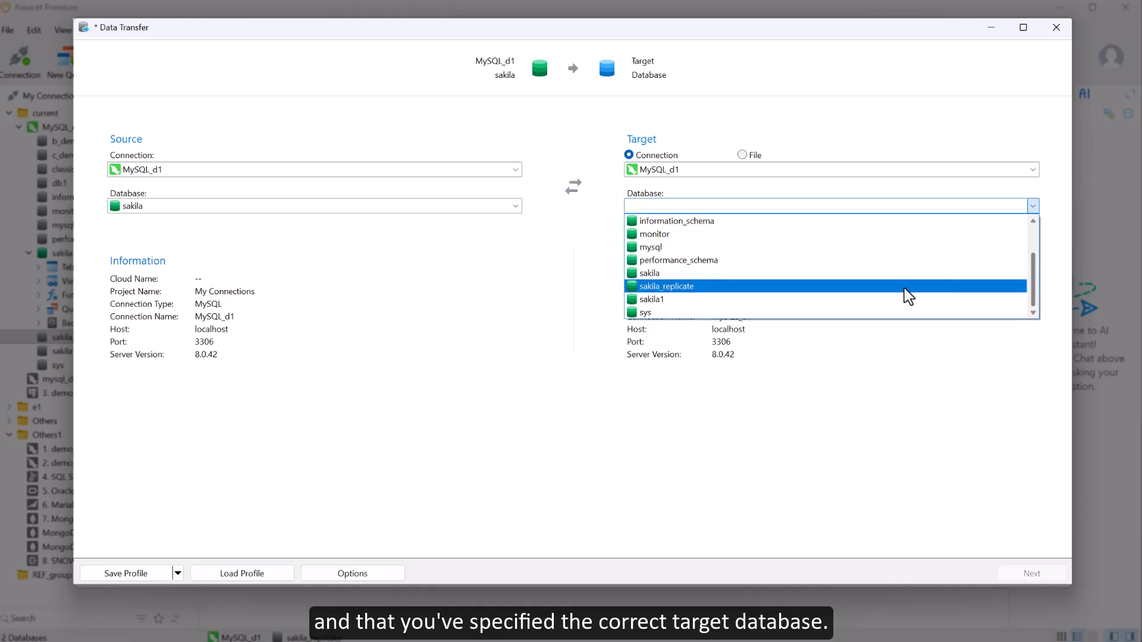
left_click(831, 288)
Select all tables plus the actor_info and customer_list views for the transfer
left_click(1004, 576)
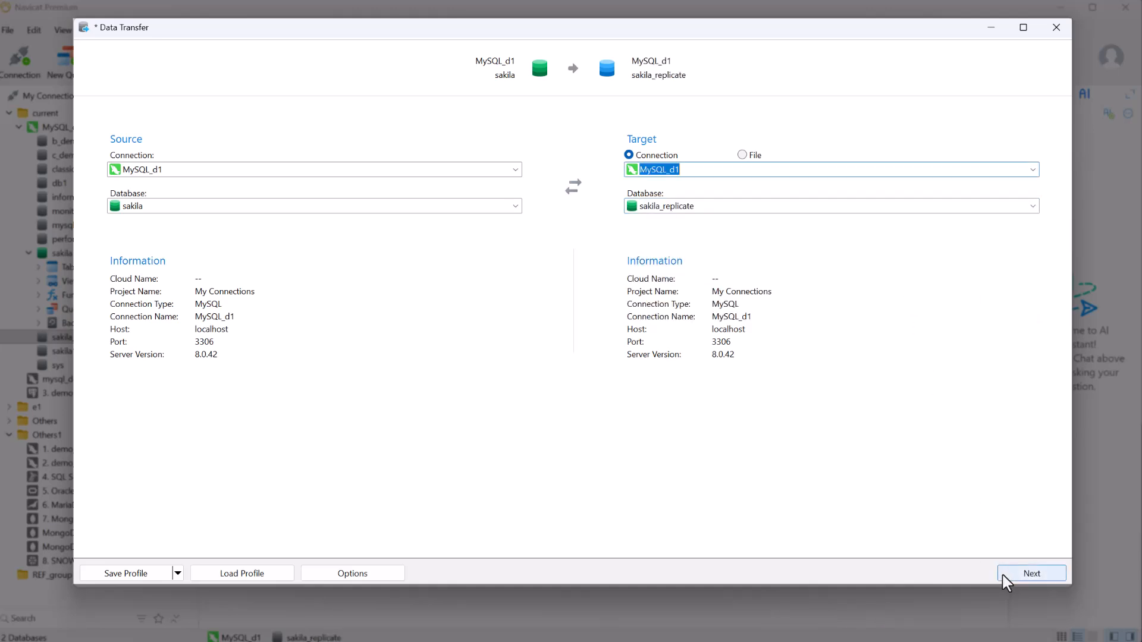
right_click(293, 278)
left_click(336, 290)
left_click(127, 390)
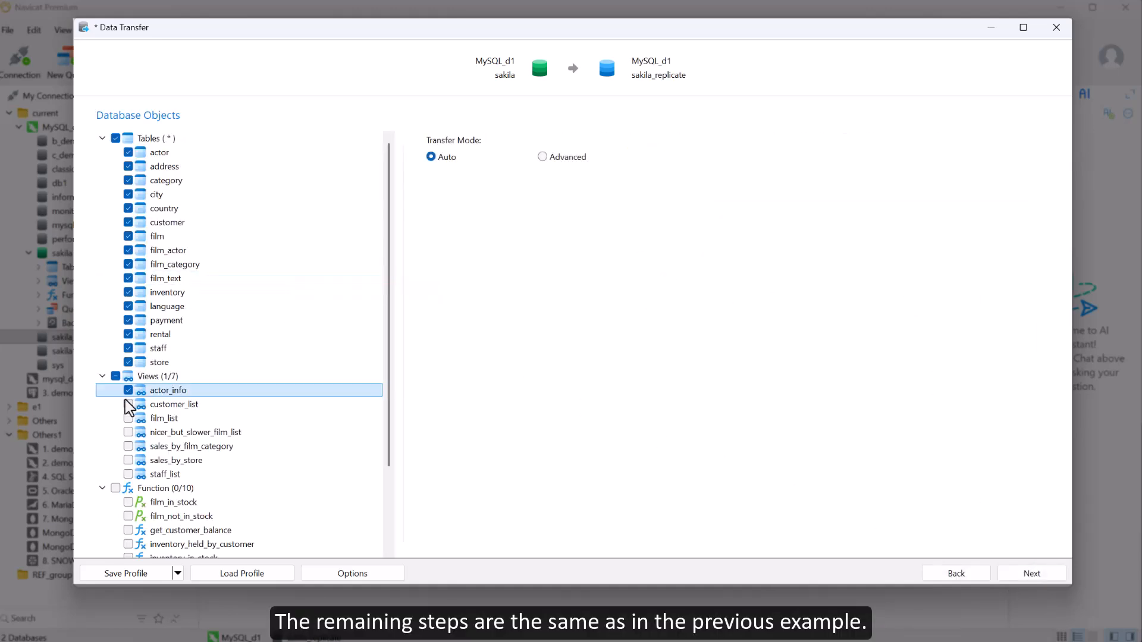
left_click(128, 405)
Add the film_in_stock and get_customer_balance functions and the test_event1 event to the objects being transferred
scroll(128, 405, "down", 2)
left_click(128, 418)
left_click(128, 447)
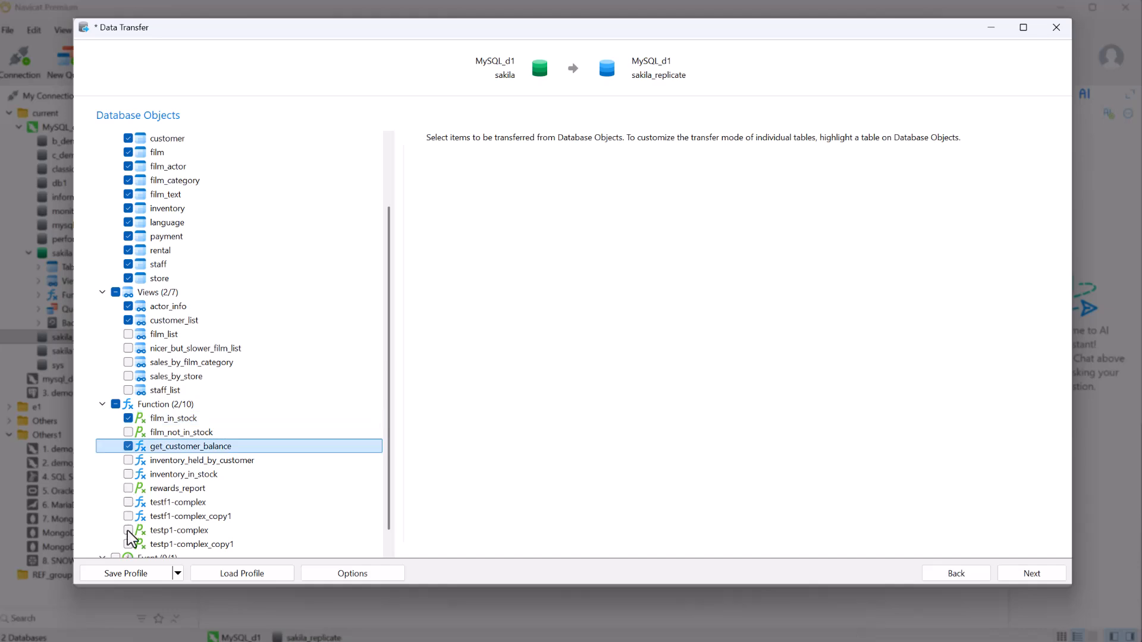
scroll(132, 529, "down", 1)
left_click(128, 550)
Run the transfer from sakila to sakila_replicate and close it without saving the profile
left_click(1013, 573)
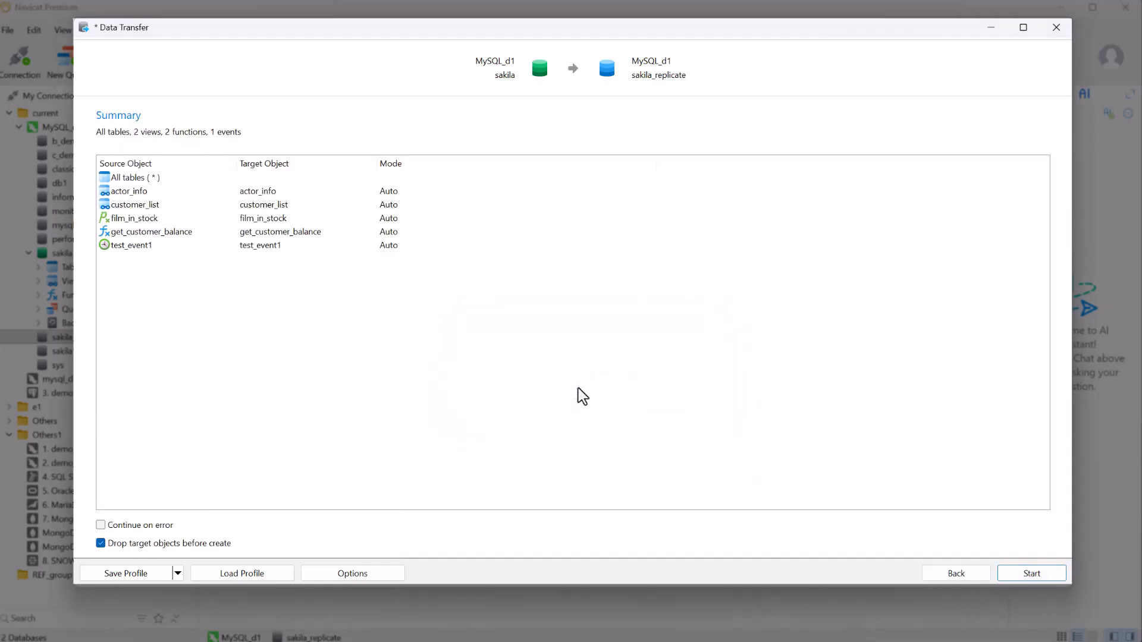
left_click(1018, 574)
left_click(1032, 574)
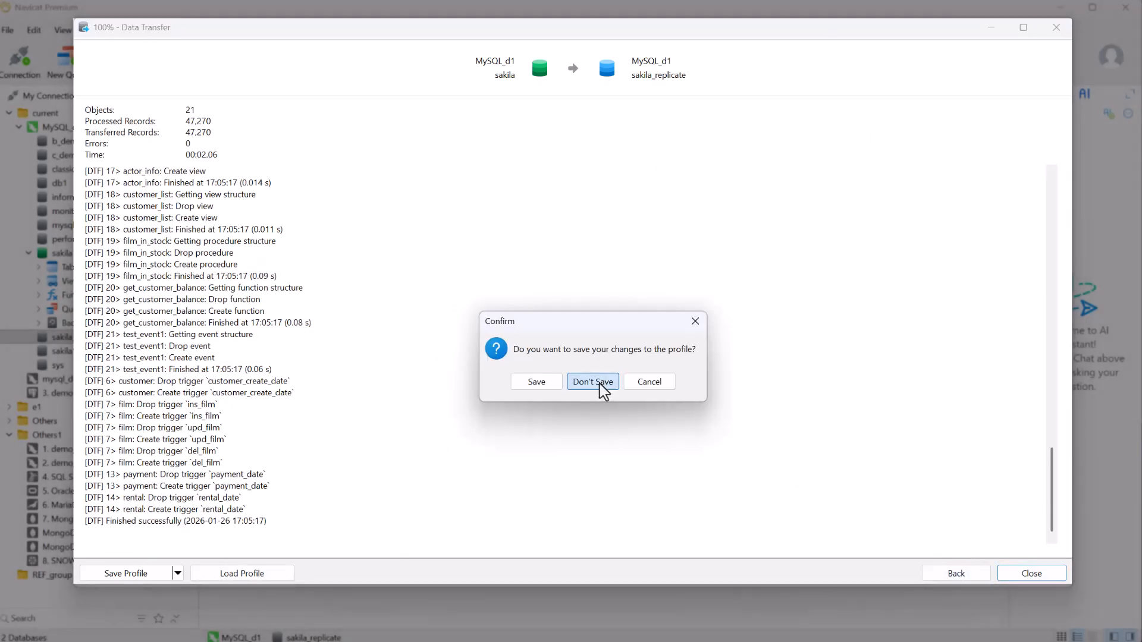
left_click(597, 384)
Examine the transferred tables, views, functions and events in the sakila_replicate database
left_click(150, 62)
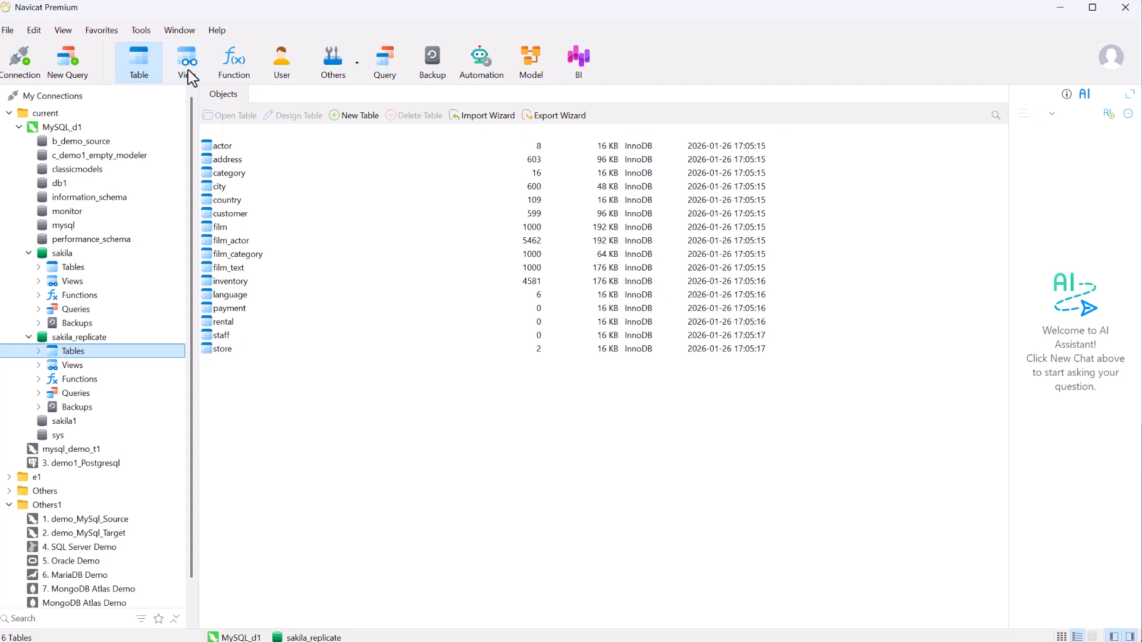
left_click(189, 67)
left_click(232, 71)
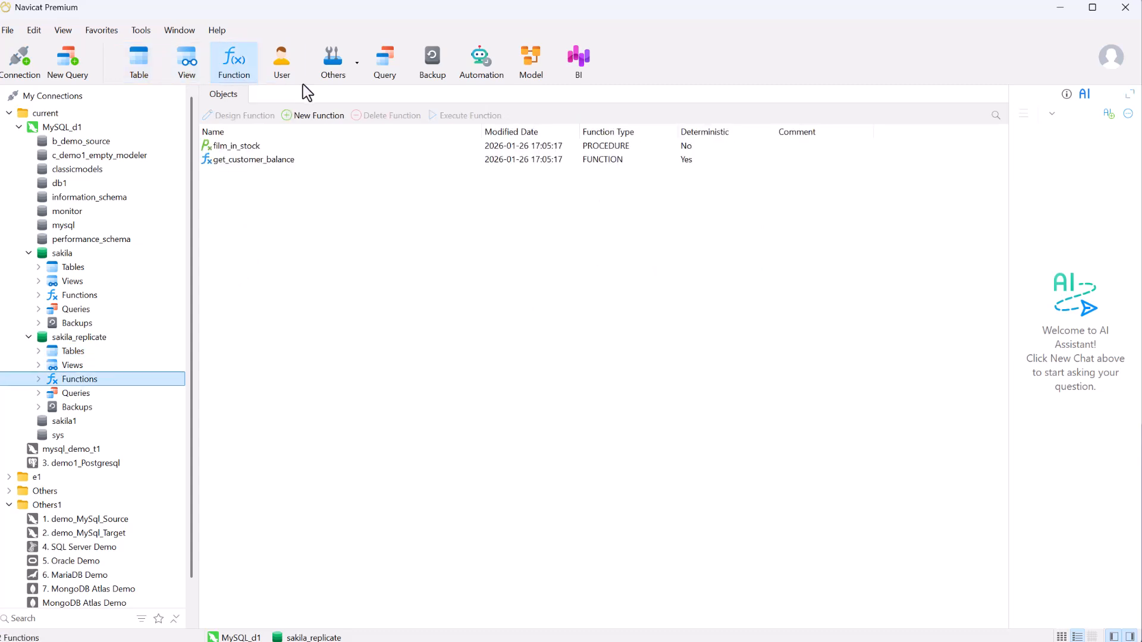
left_click(343, 81)
left_click(343, 109)
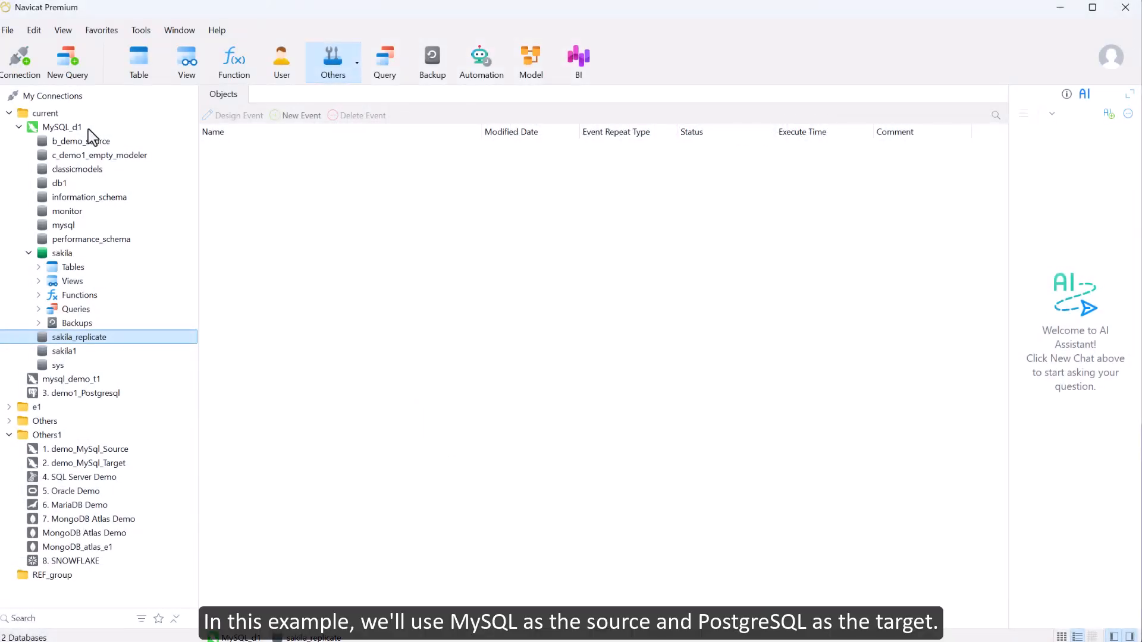
Open the 3. demo1_Postgresql connection and begin a new data transfer
left_click(58, 128)
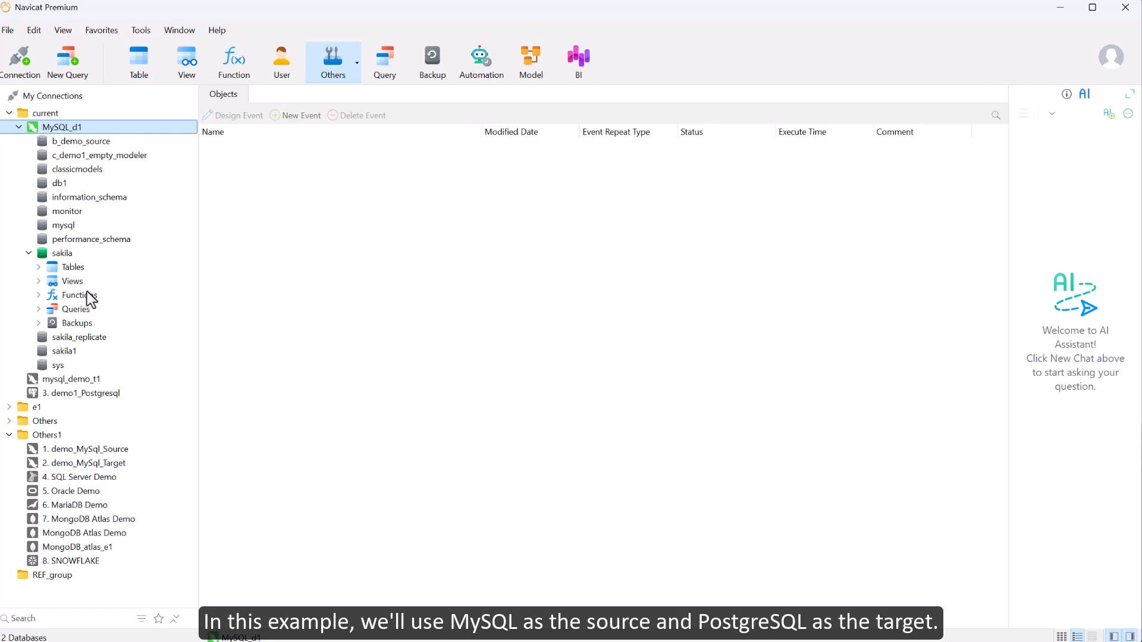
left_click(84, 393)
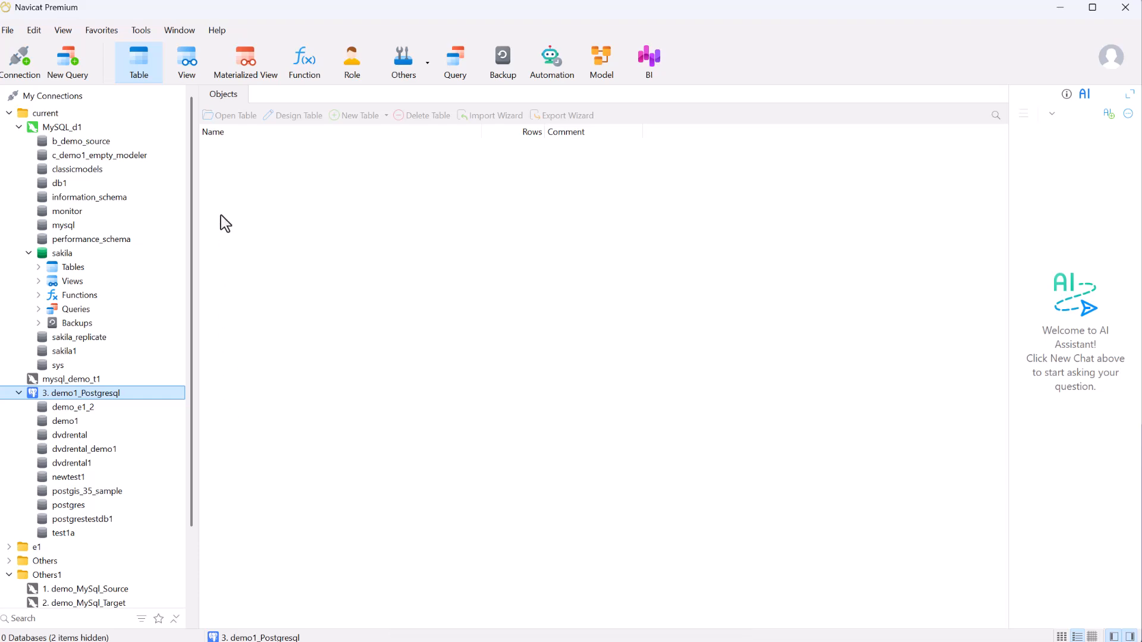
left_click(146, 30)
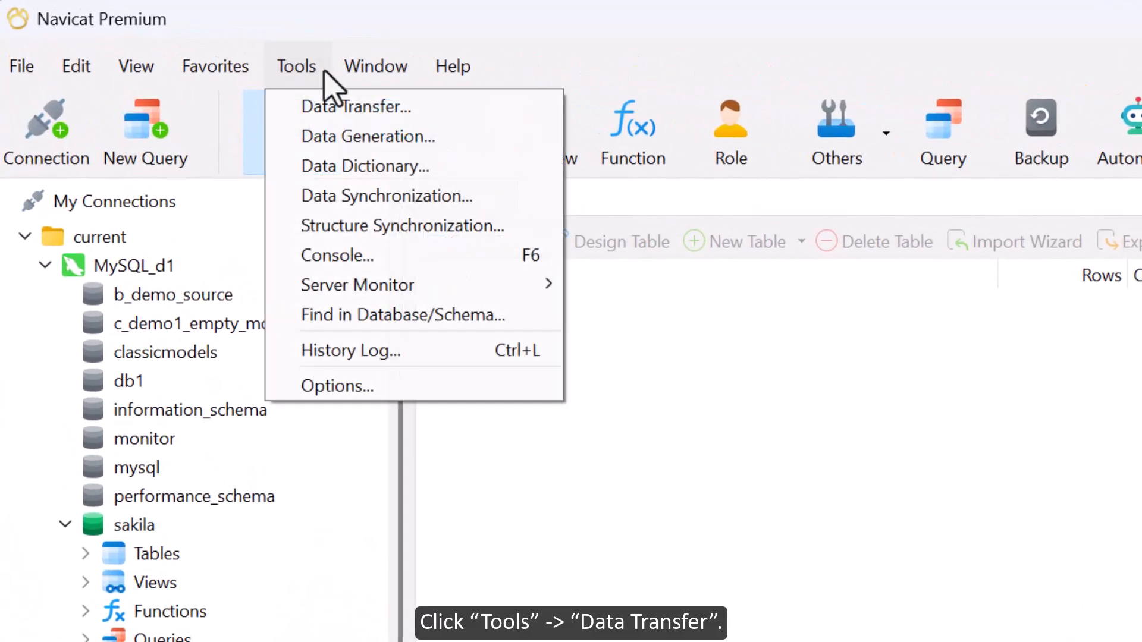
left_click(337, 108)
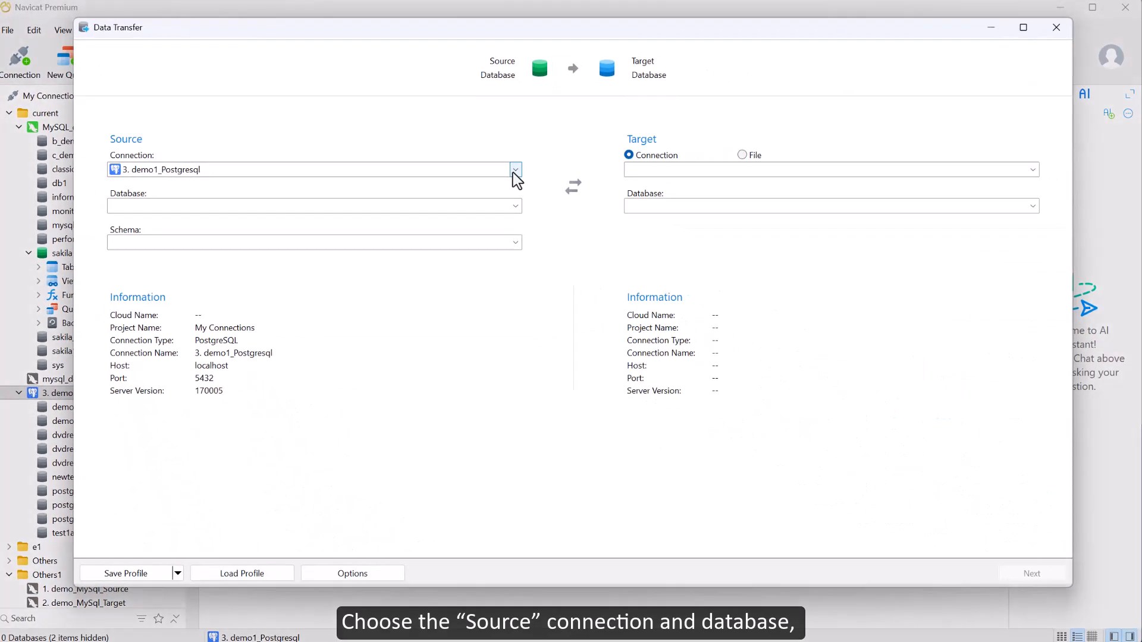
Set the transfer source to the MySQL_d1 connection and the sakila database
left_click(514, 170)
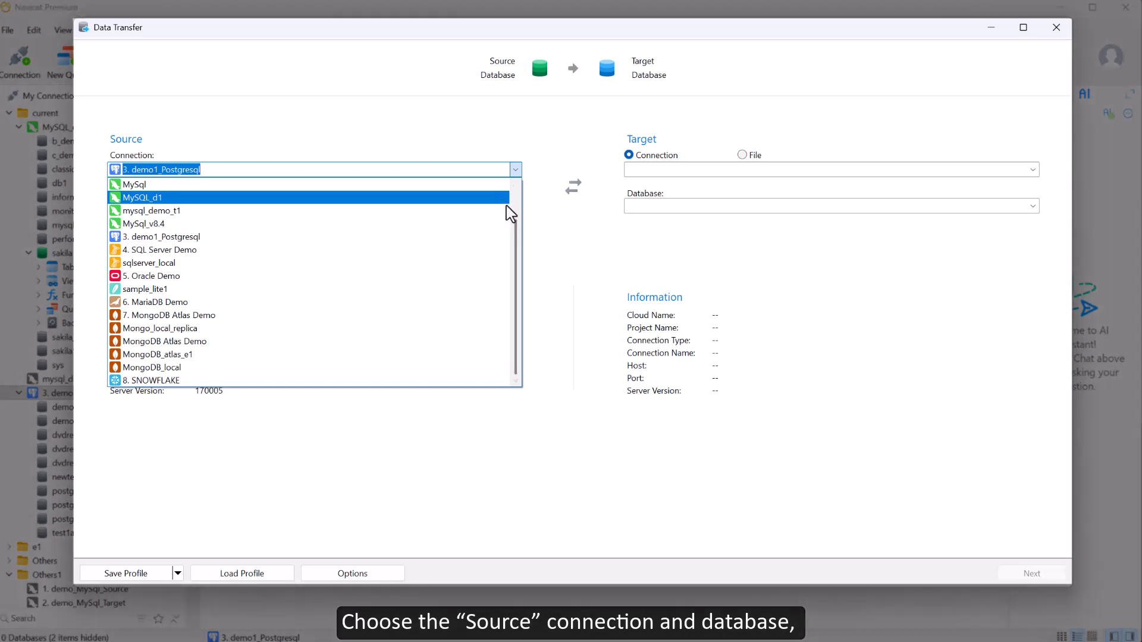
left_click(506, 197)
left_click(515, 206)
scroll(513, 277, "down", 2)
left_click(455, 275)
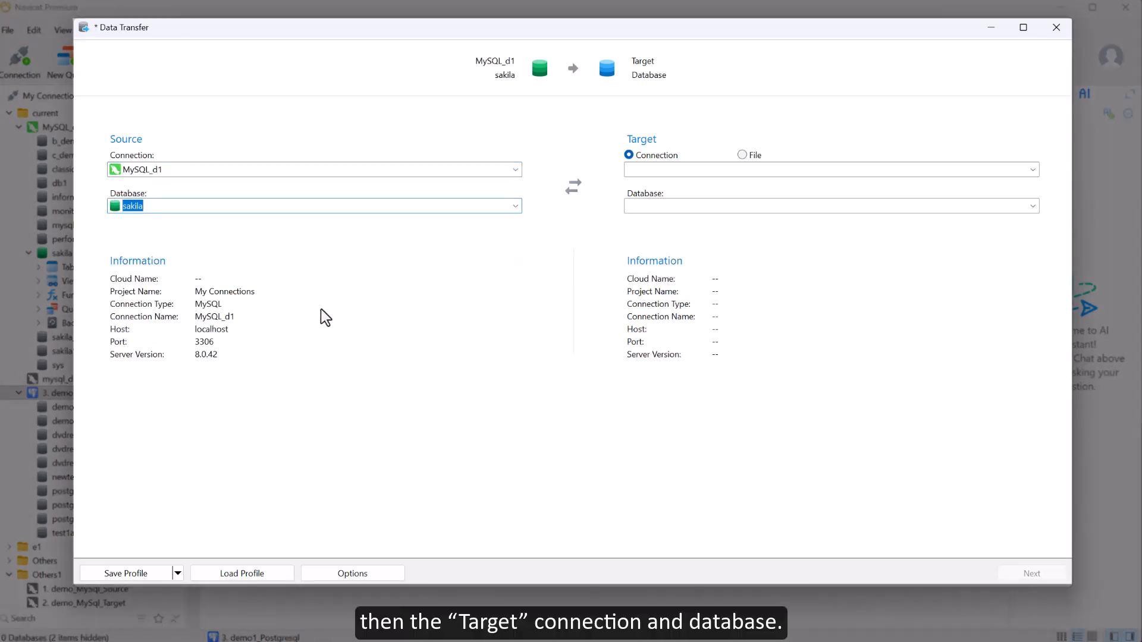
Set the transfer target to the 3. demo1_Postgresql connection, the postgrestestdb1 database and the public schema
left_click(1023, 171)
left_click(893, 276)
left_click(1033, 205)
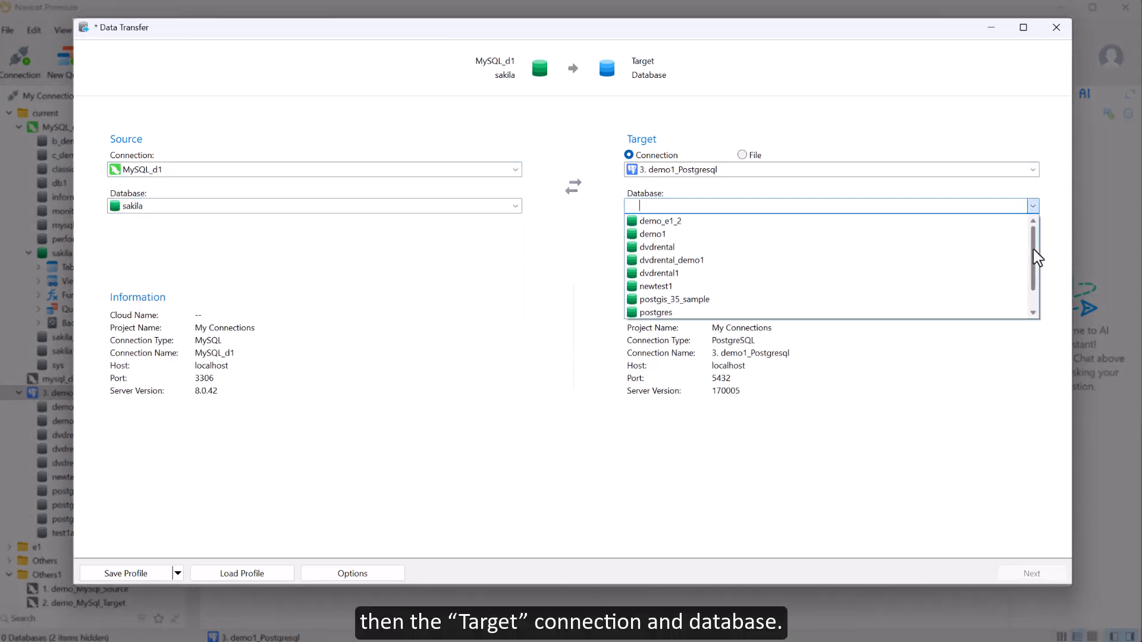
scroll(1030, 255, "down", 2)
left_click(867, 299)
Select the actor and film tables for transfer to the PostgreSQL database
left_click(1032, 574)
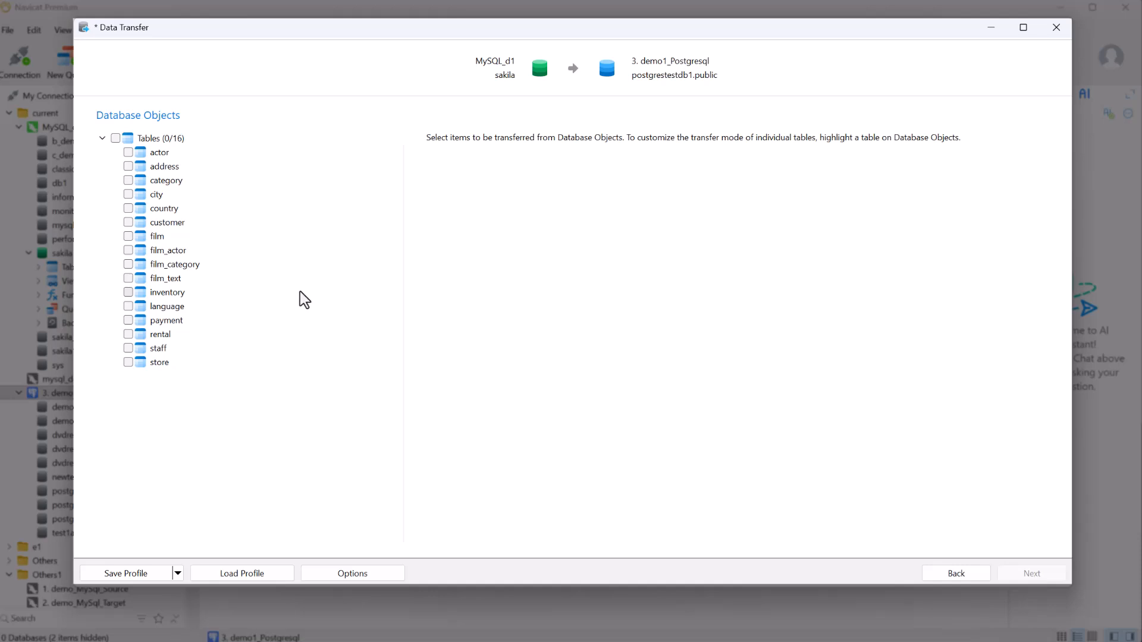
left_click(128, 153)
left_click(128, 236)
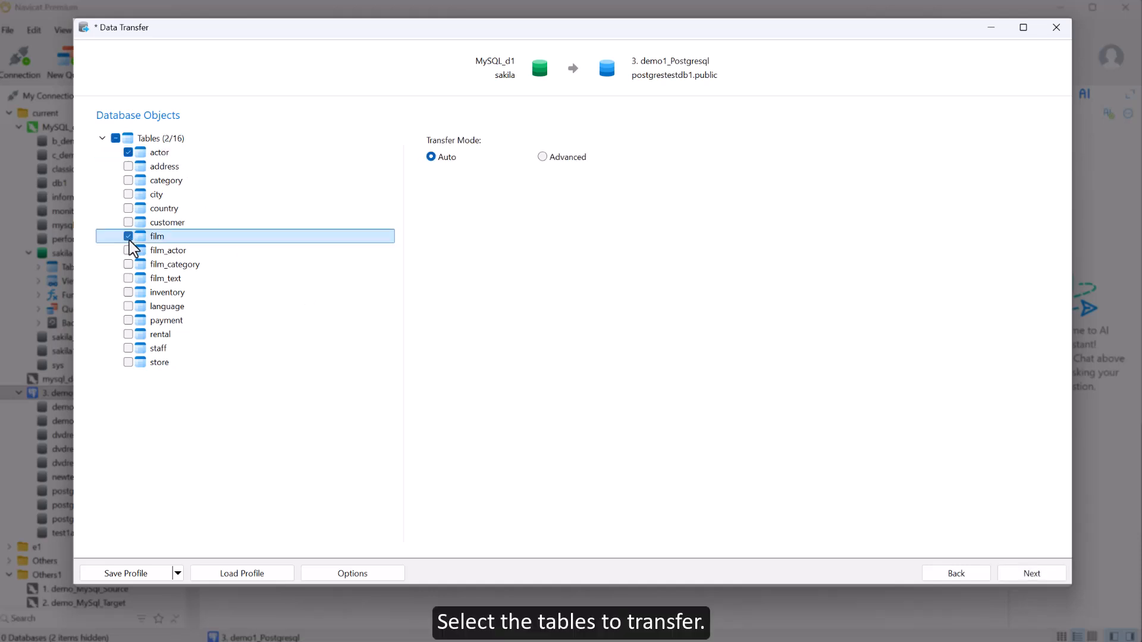
Add the film_actor and language tables to the selection and run the transfer to the PostgreSQL database
left_click(127, 250)
left_click(128, 306)
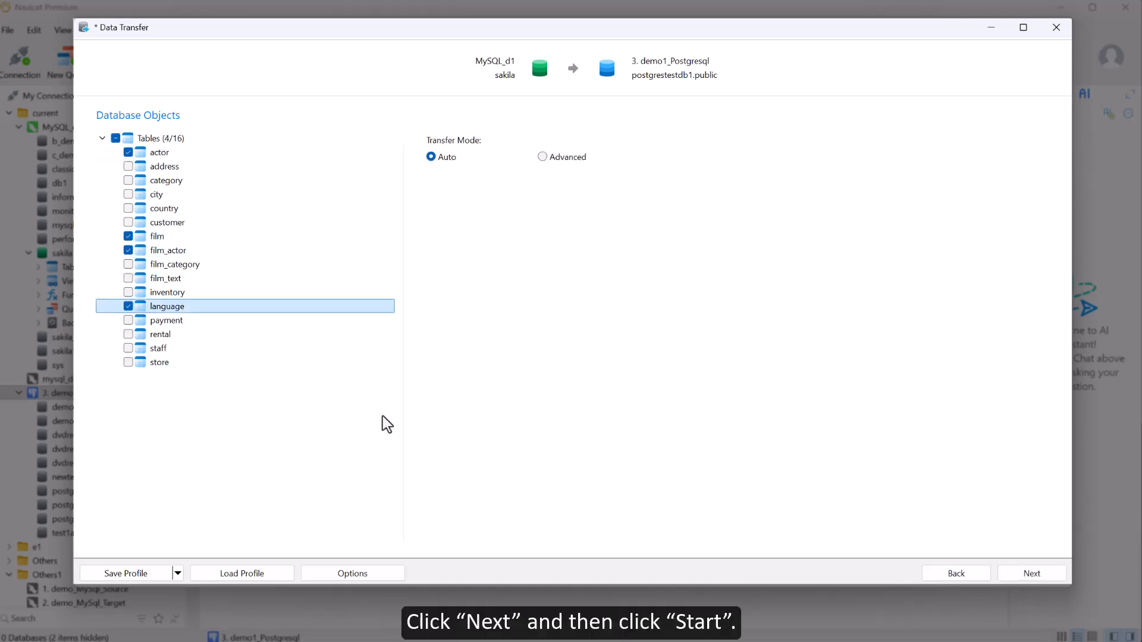
left_click(1011, 573)
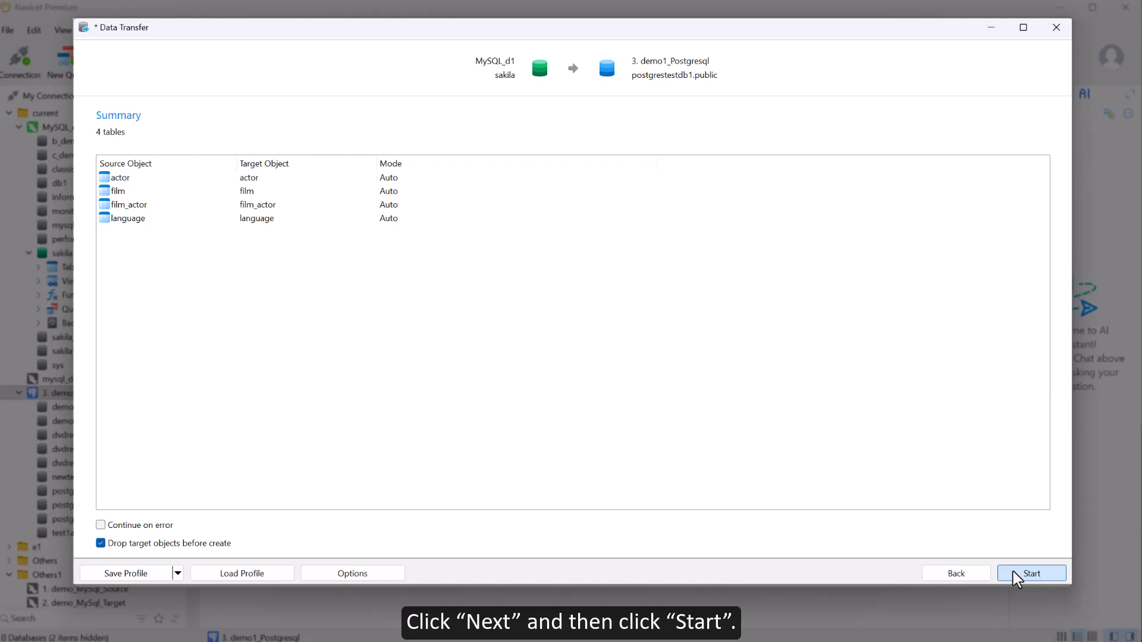
left_click(1031, 573)
left_click(580, 385)
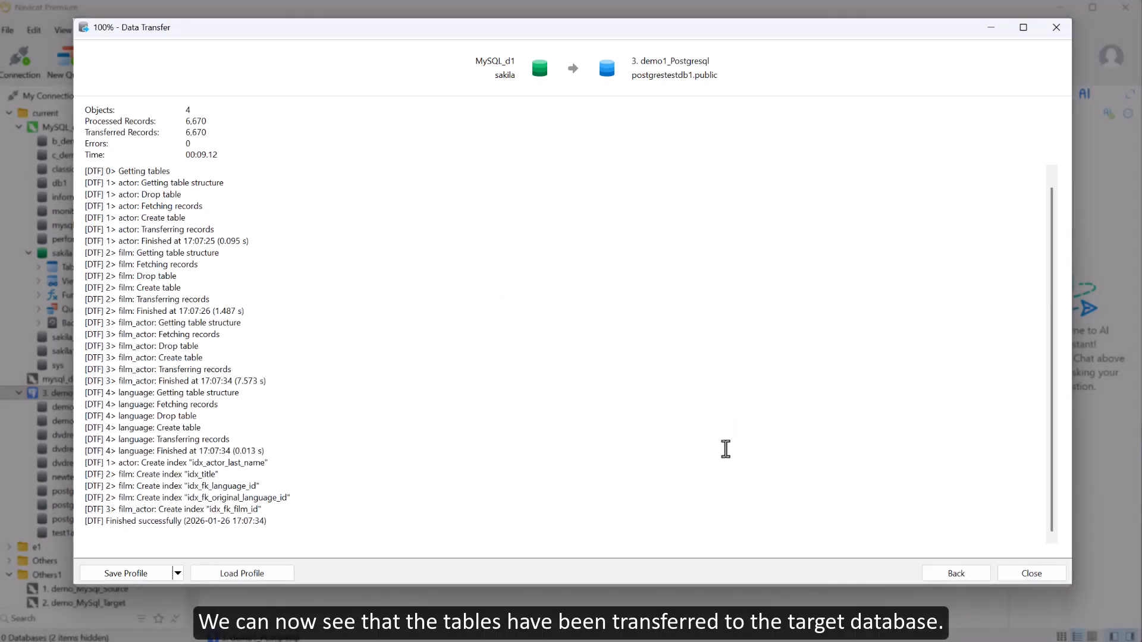
Close the transfer window and open the public schema of the postgrestestdb1 database to check the transferred tables
left_click(1031, 573)
left_click(592, 381)
double_click(116, 521)
double_click(94, 535)
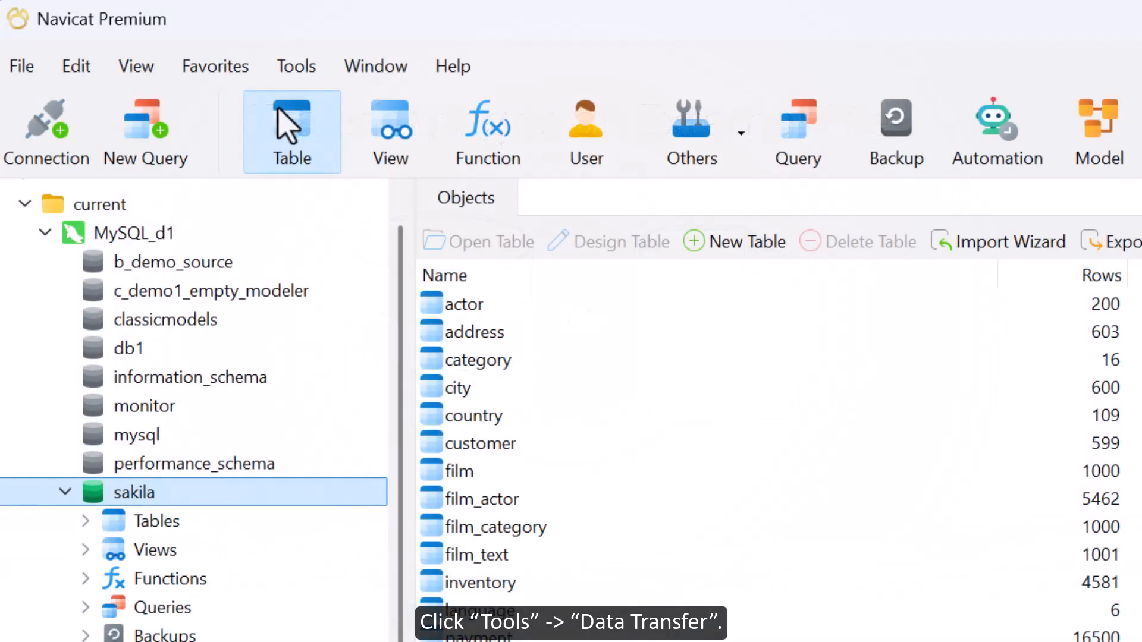
Begin a new data transfer with the MySQL_d1 connection and the sakila database as the source
left_click(291, 65)
left_click(293, 106)
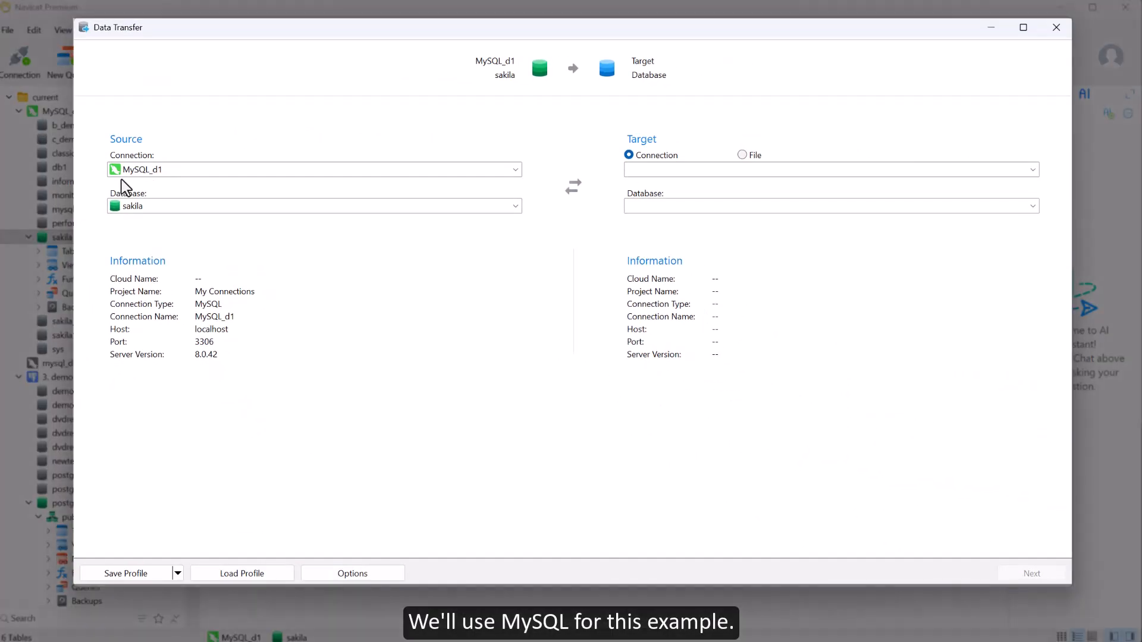
left_click(132, 206)
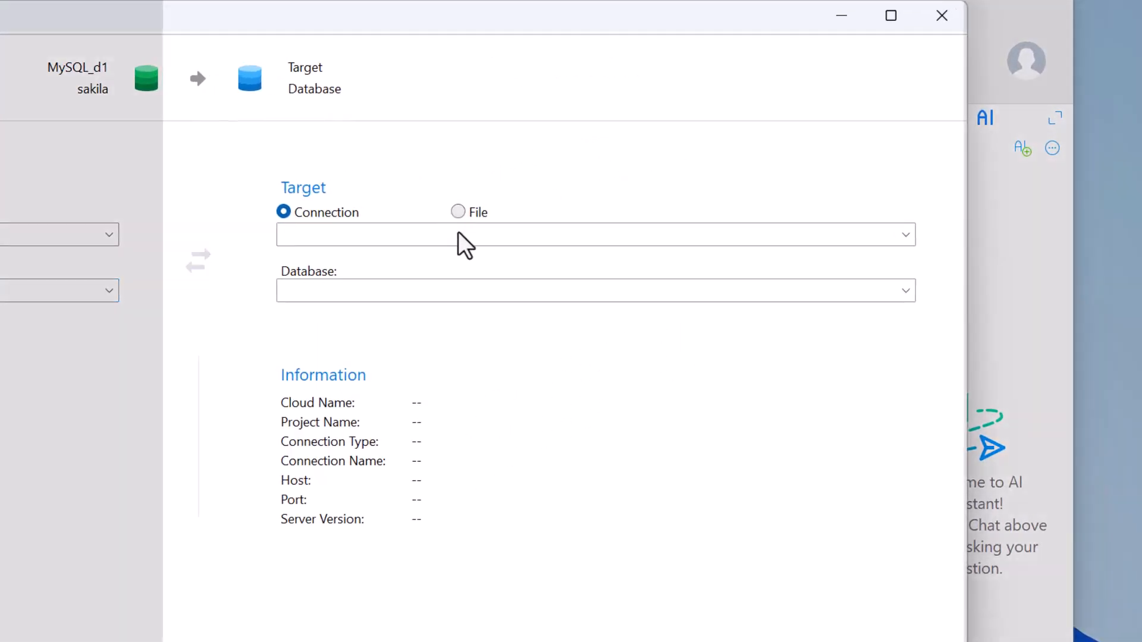
Set the transfer target to a SQL file named 1 on the Desktop
left_click(463, 211)
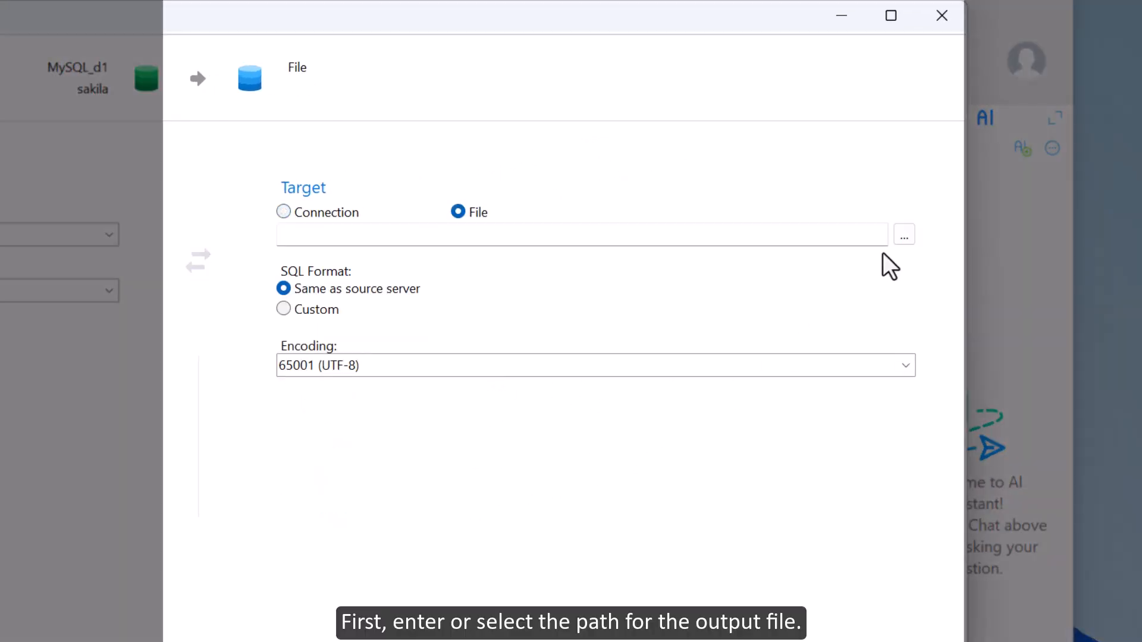
left_click(901, 237)
type("1")
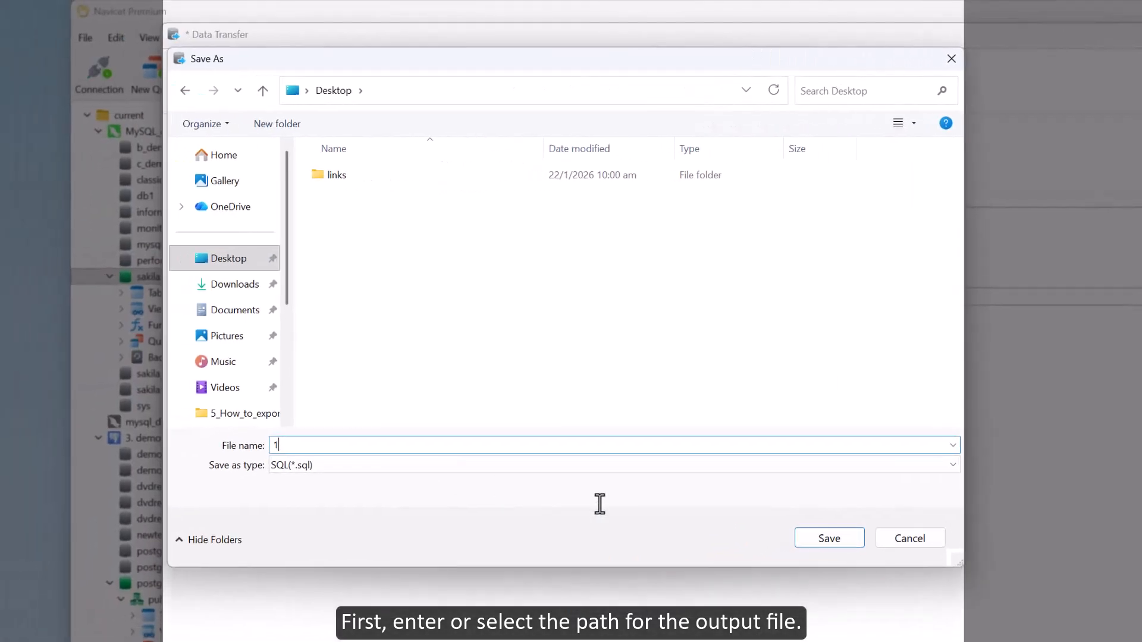
left_click(816, 607)
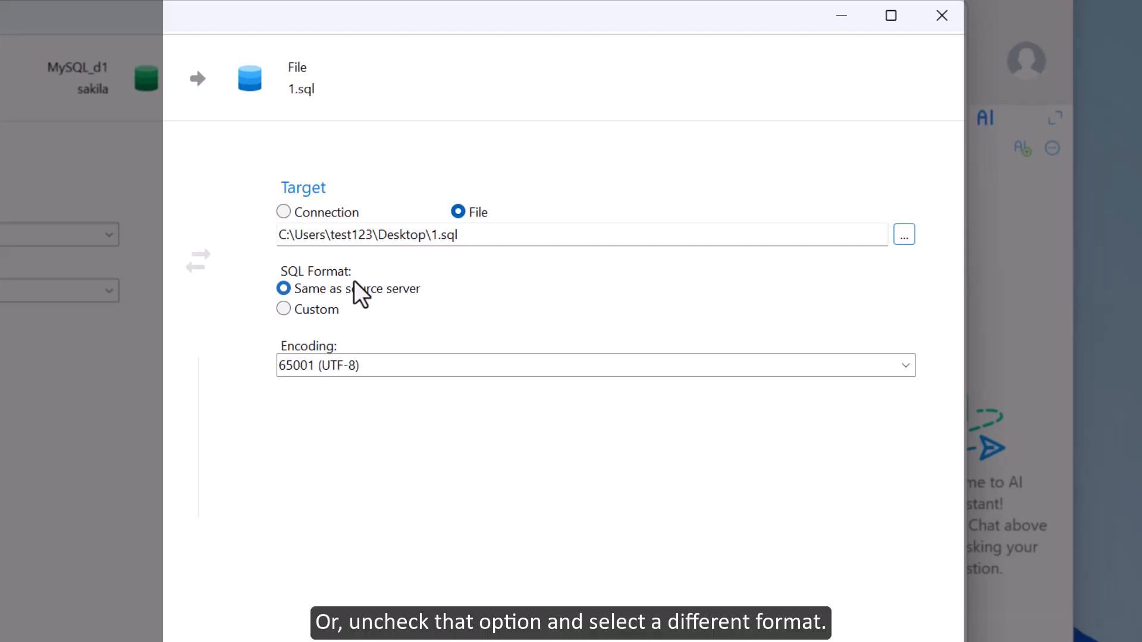
Choose a custom PostgreSQL format for the output file and review the encoding options
left_click(284, 310)
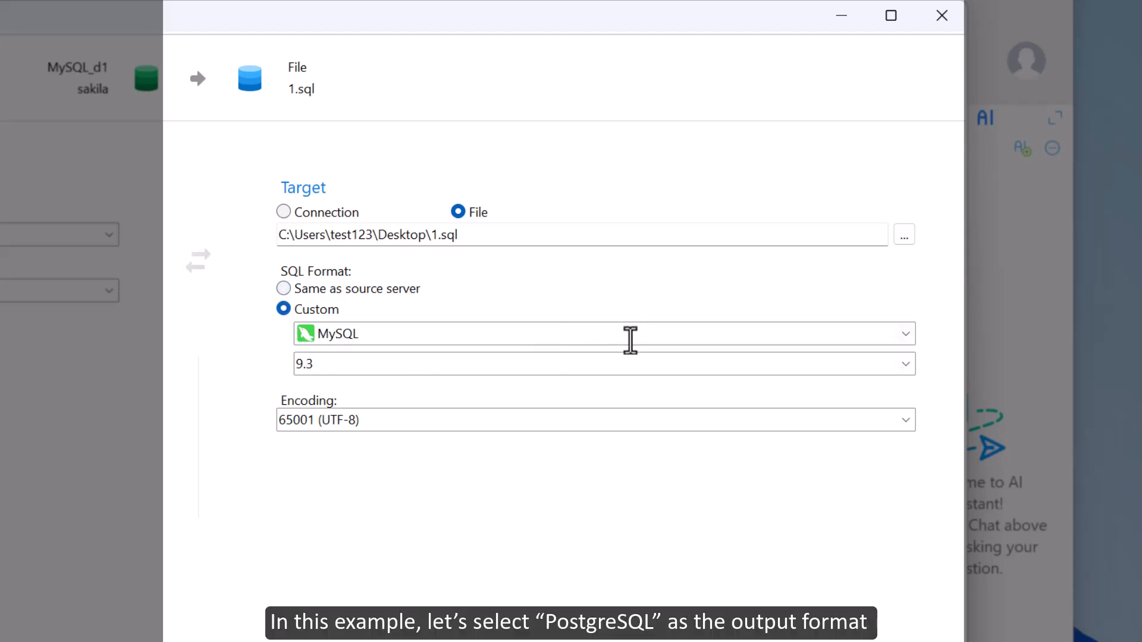
left_click(903, 336)
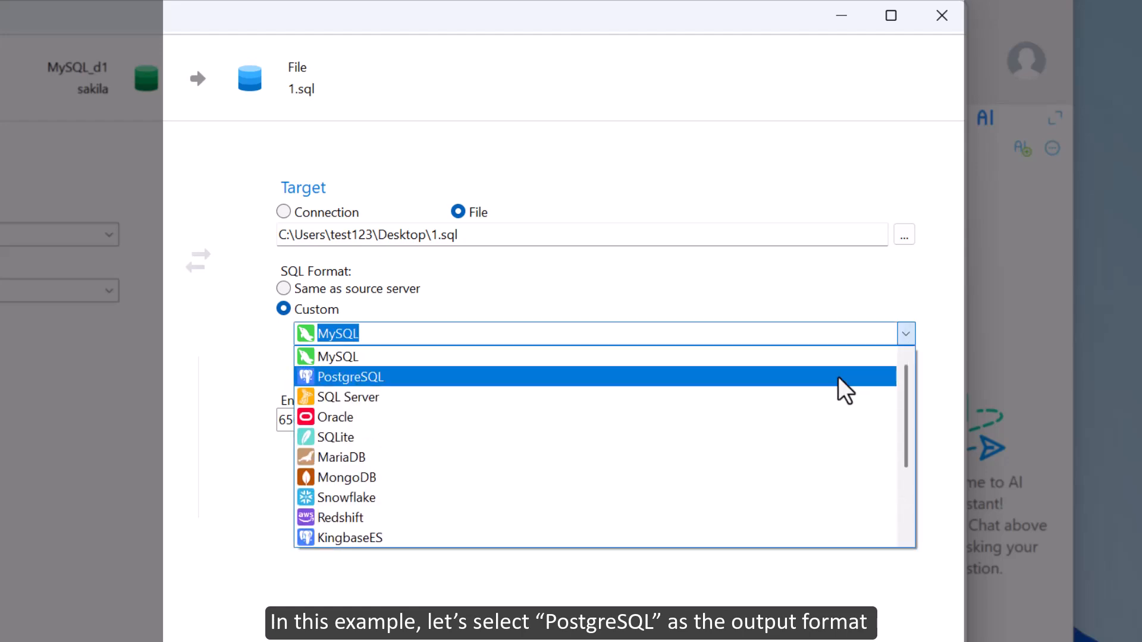
left_click(841, 388)
left_click(659, 419)
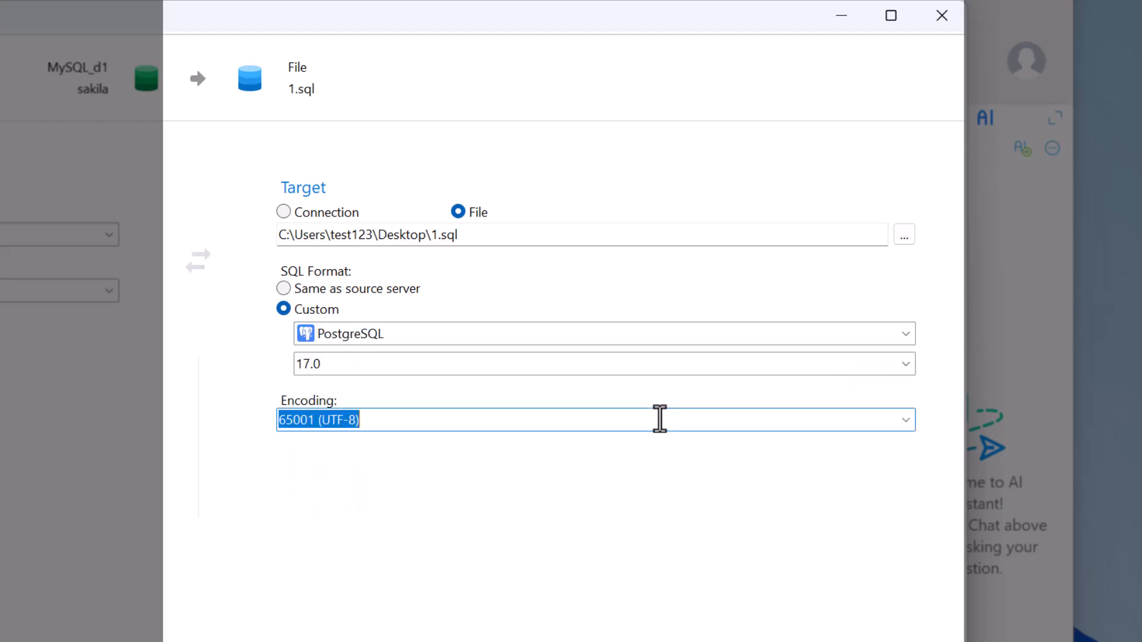
left_click(905, 420)
left_click(905, 420)
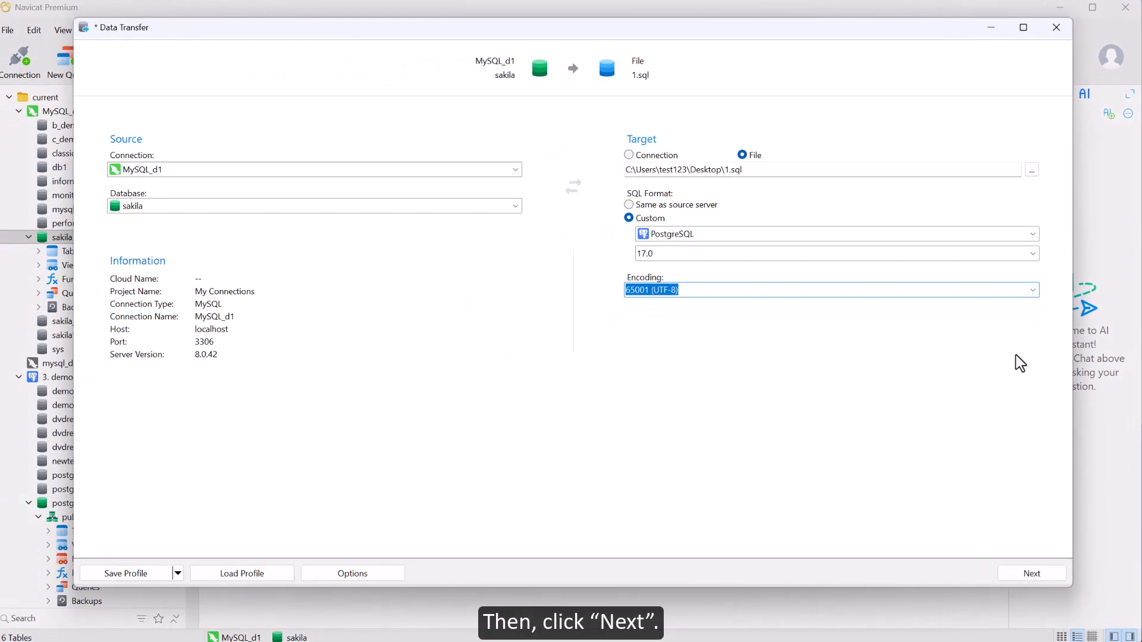
Select all sakila tables except payment and rental and run the transfer to the 1.sql file
left_click(1023, 573)
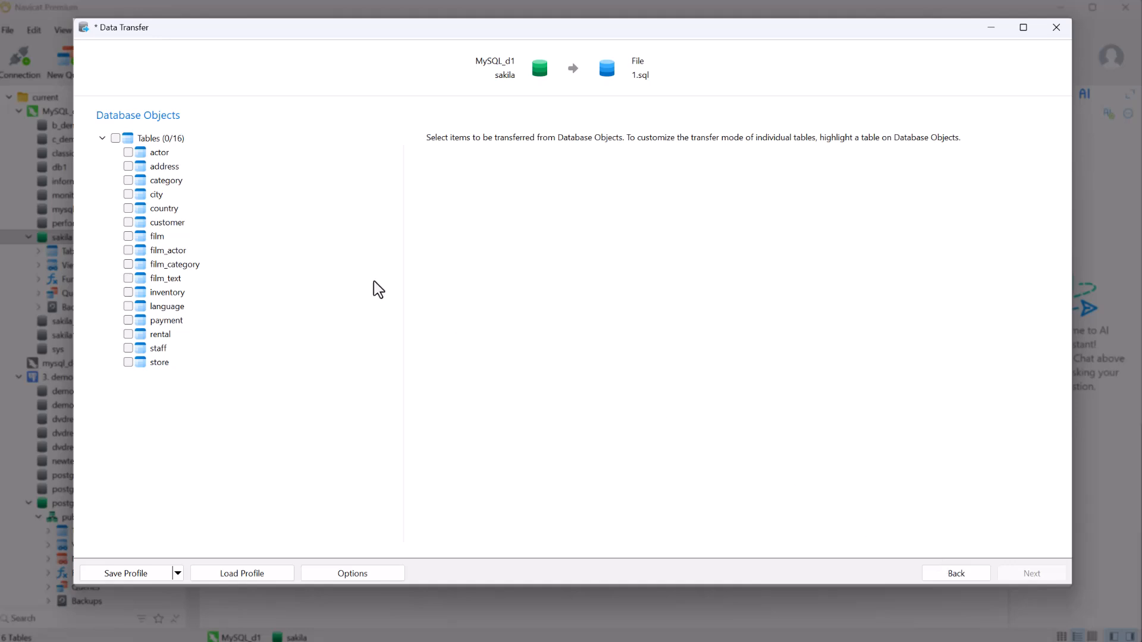
left_click(115, 138)
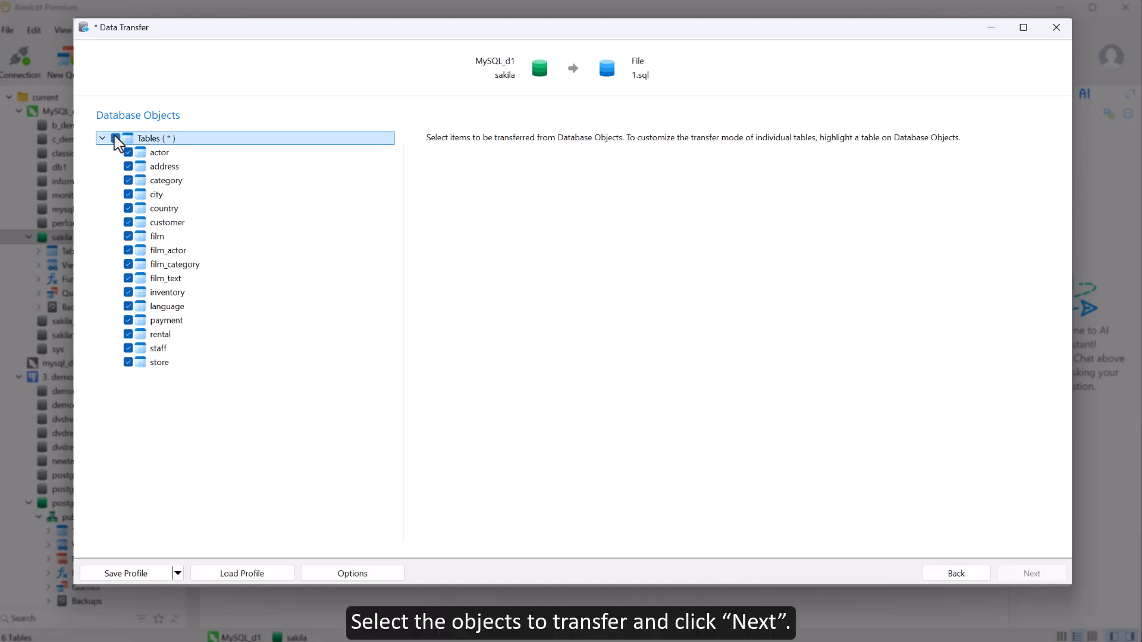
left_click(129, 320)
left_click(129, 334)
left_click(1004, 574)
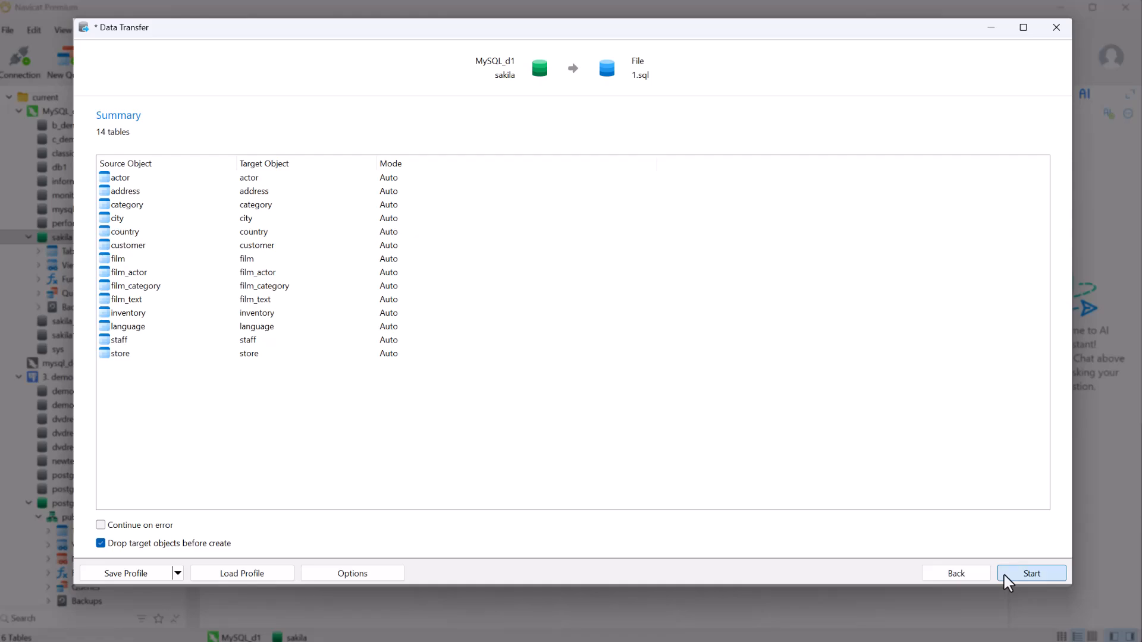
left_click(1005, 574)
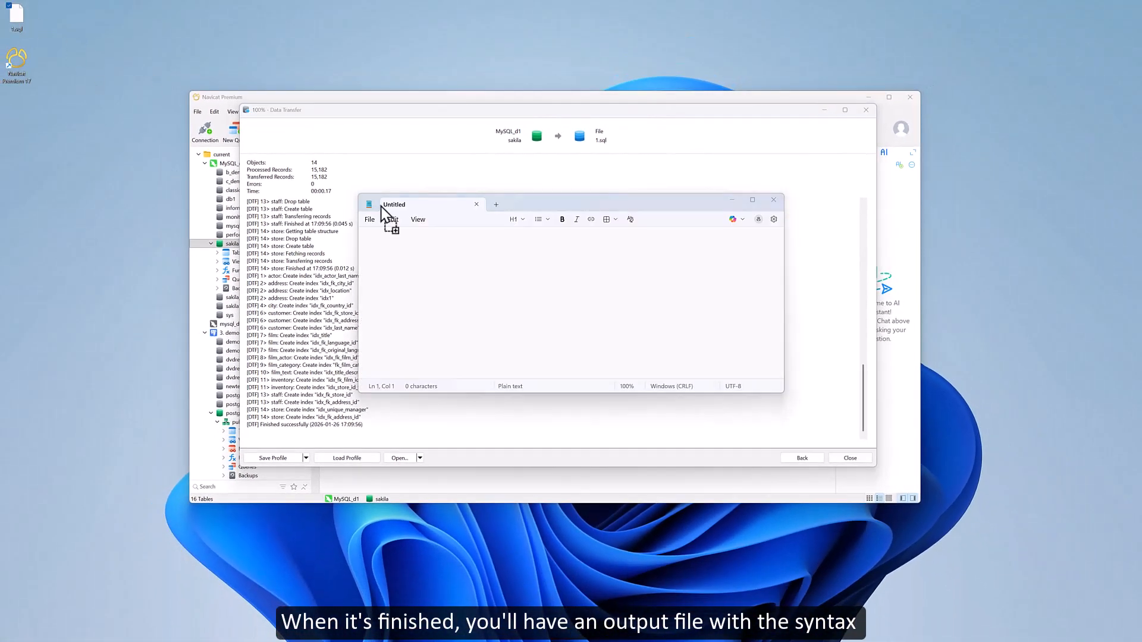
Load the 1.sql output file into Notepad and look through its SQL down to the end
left_click_drag(290, 207, 427, 264)
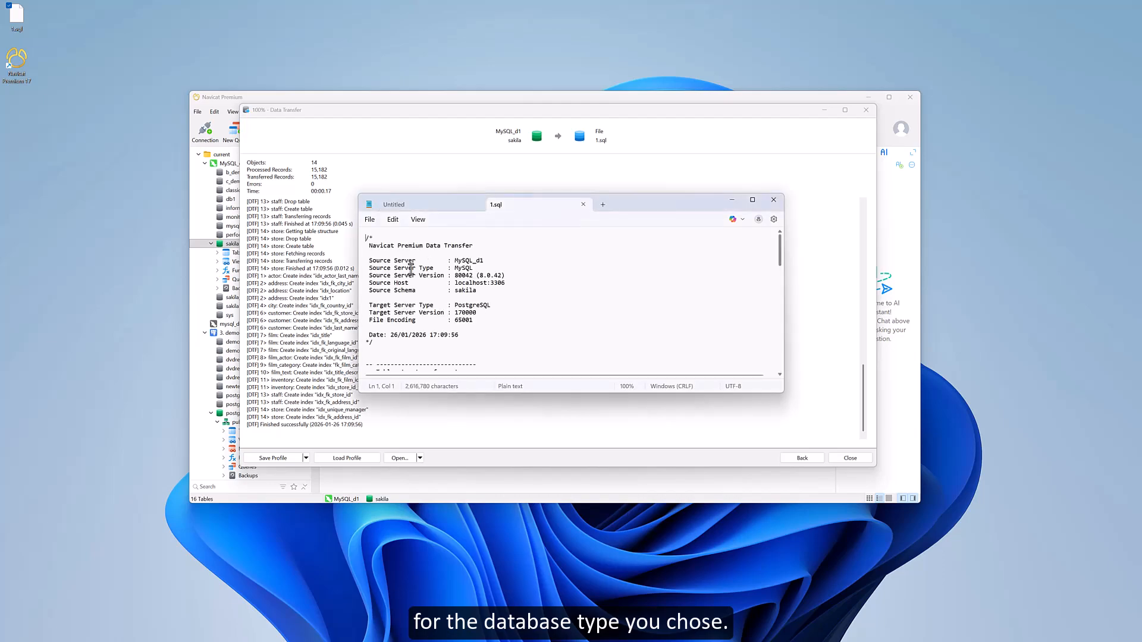
left_click_drag(780, 240, 773, 366)
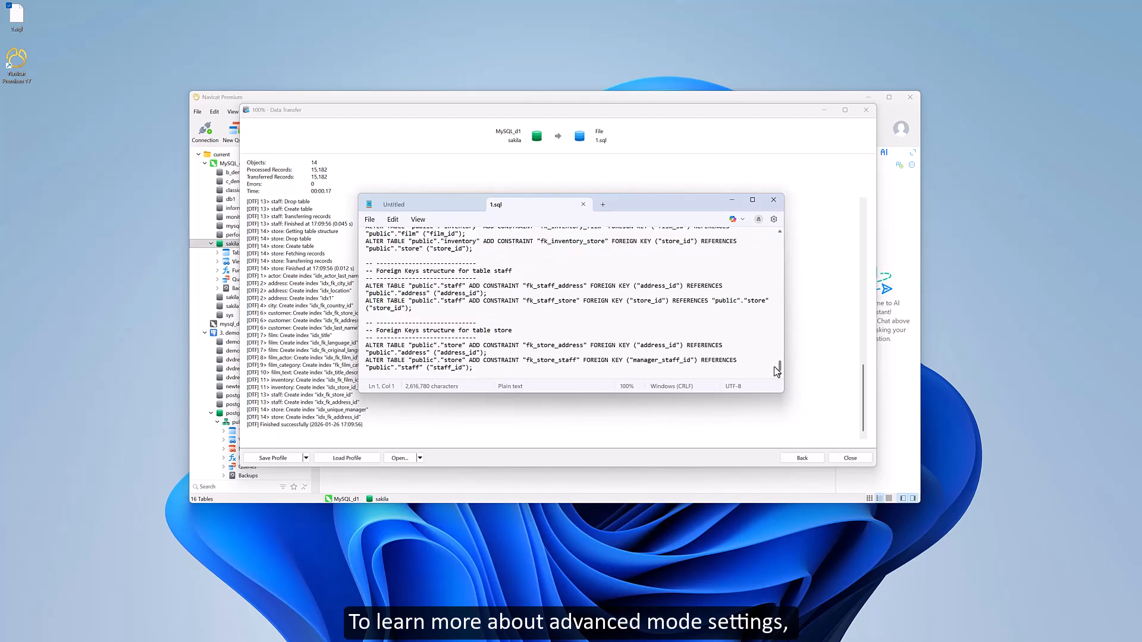